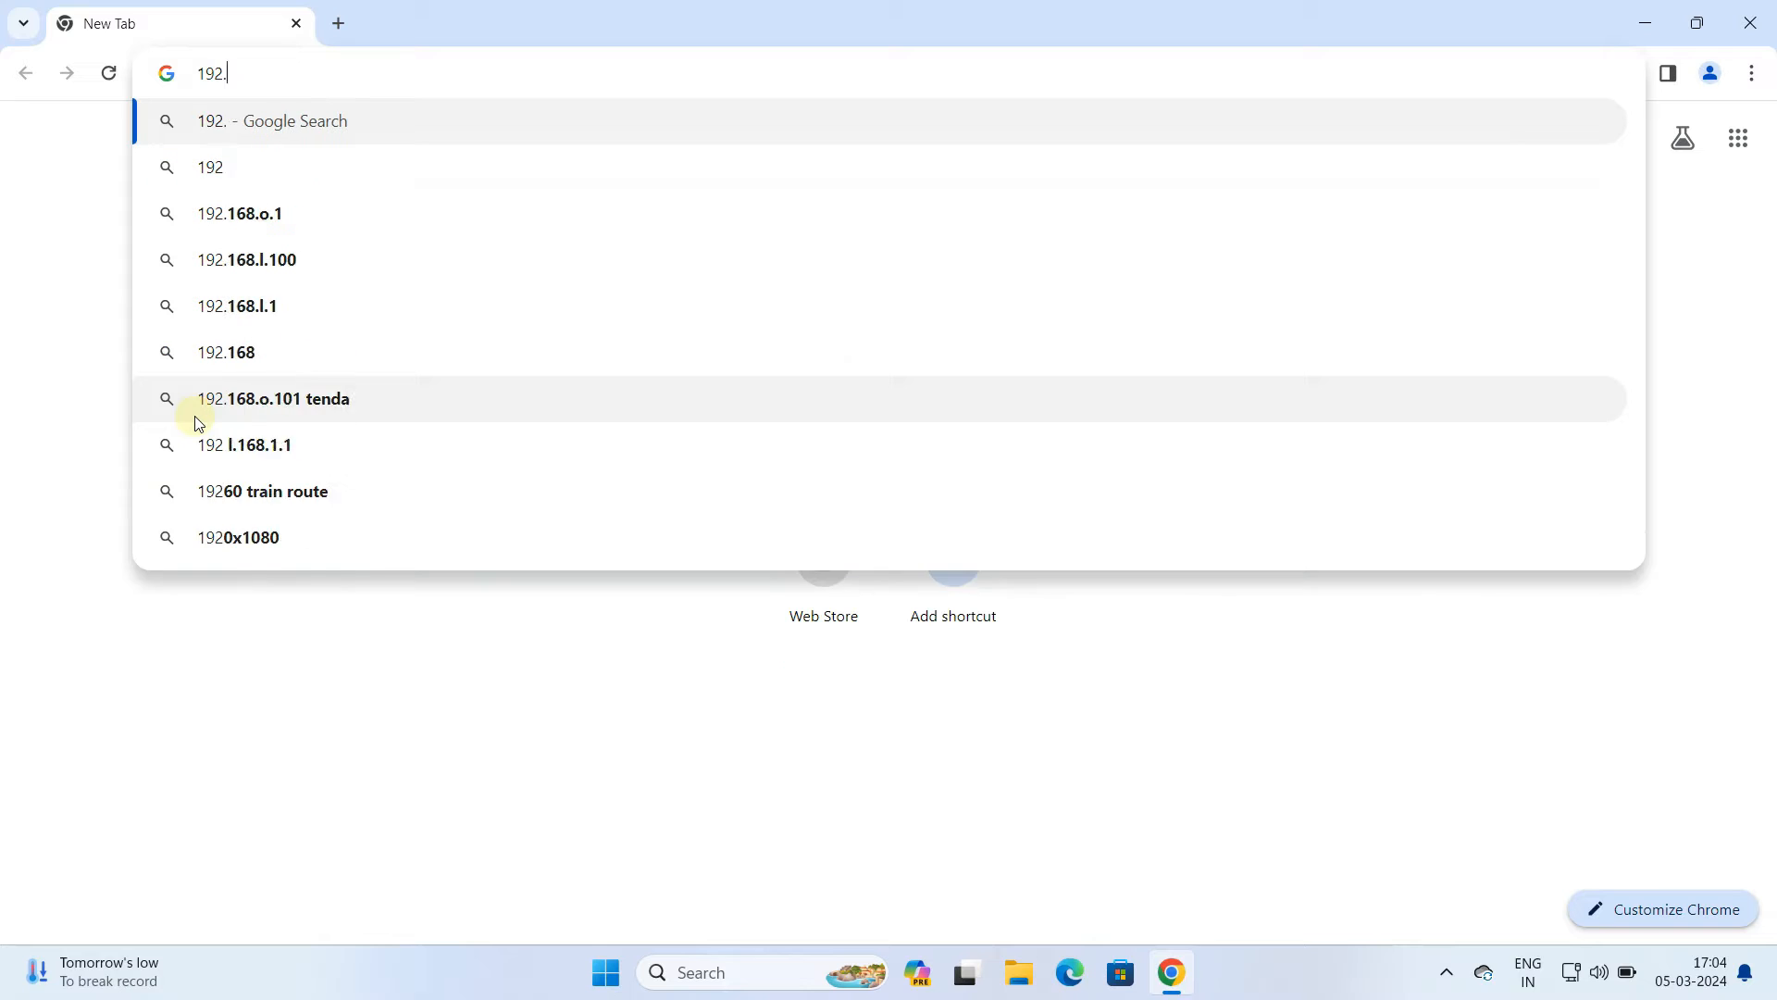
Open the router's web interface at 192.168.0.1, proceeding past the certificate warning
text(0.1)
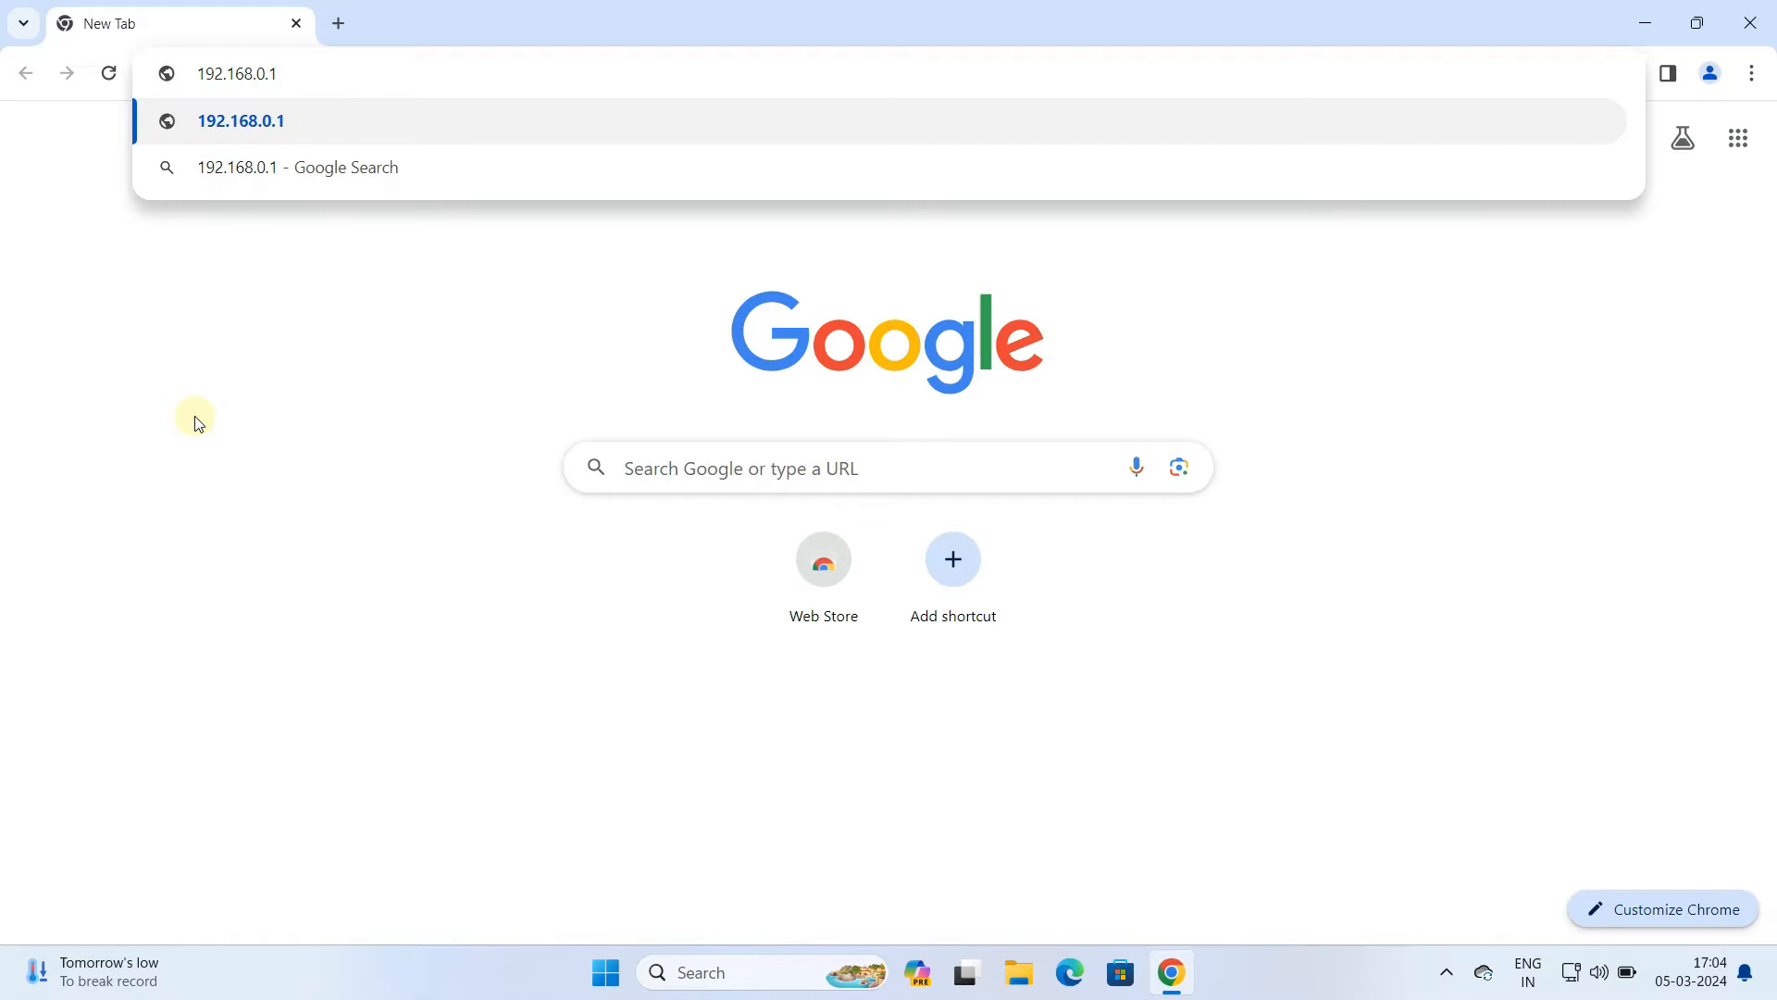
key(Return)
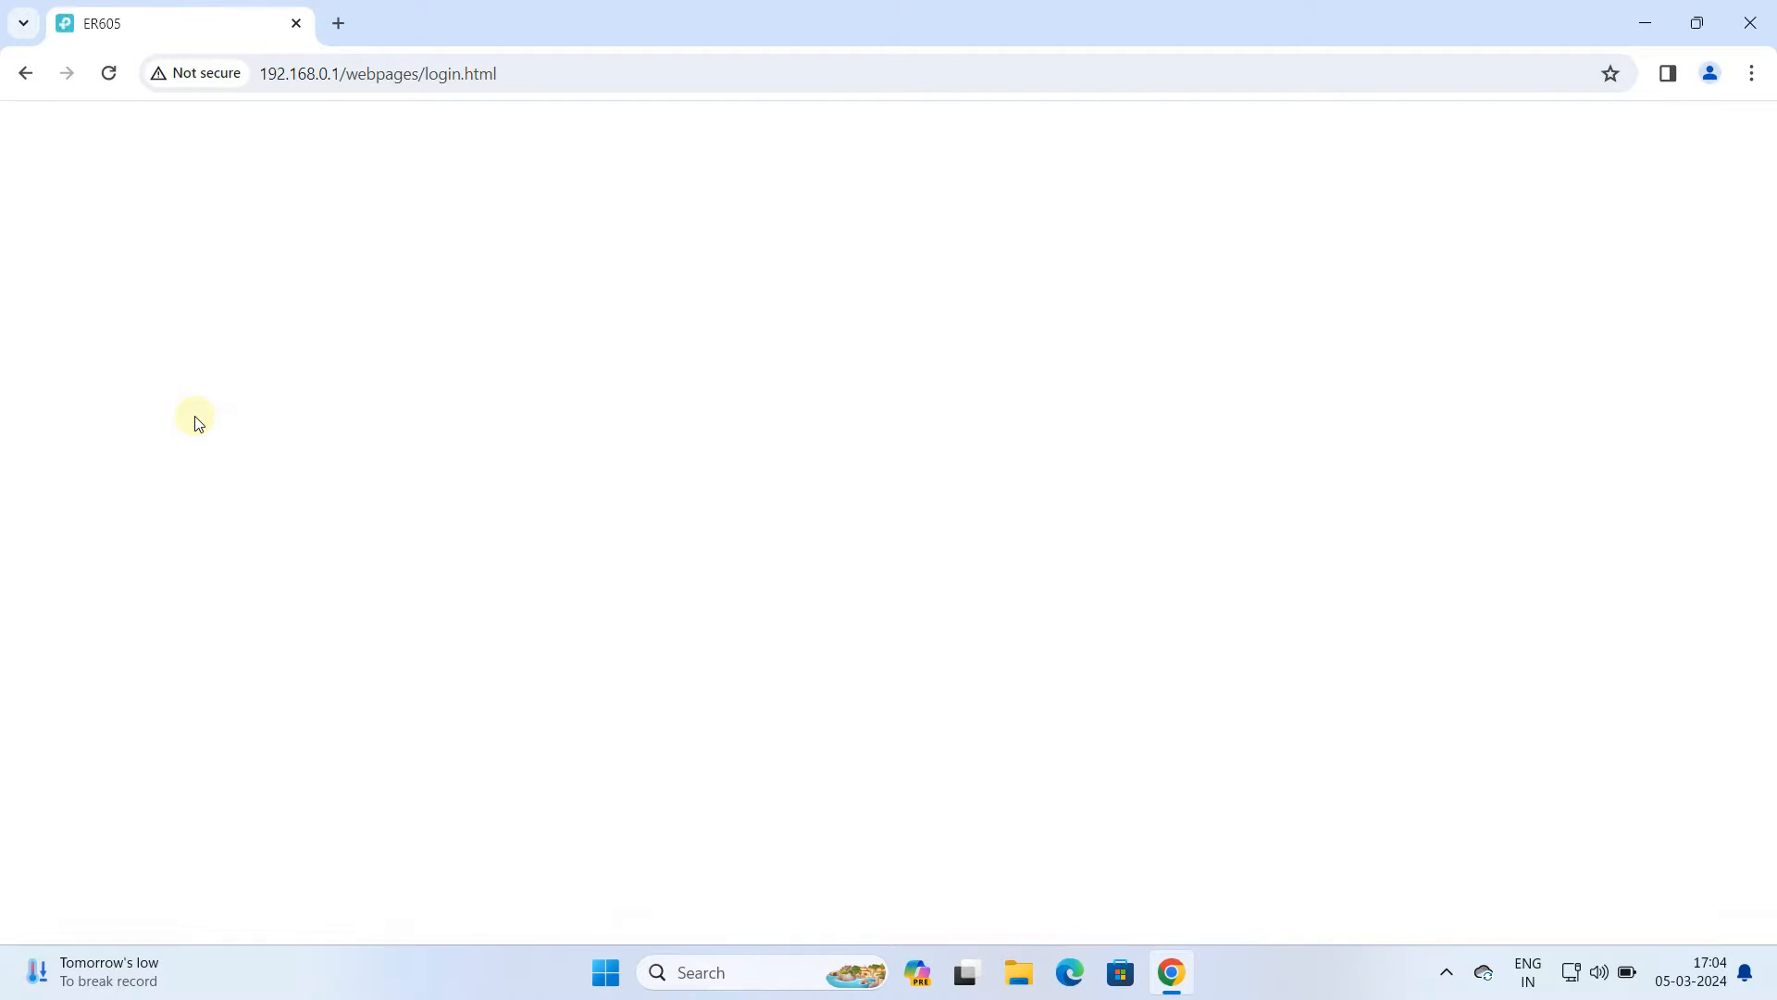
click(600, 579)
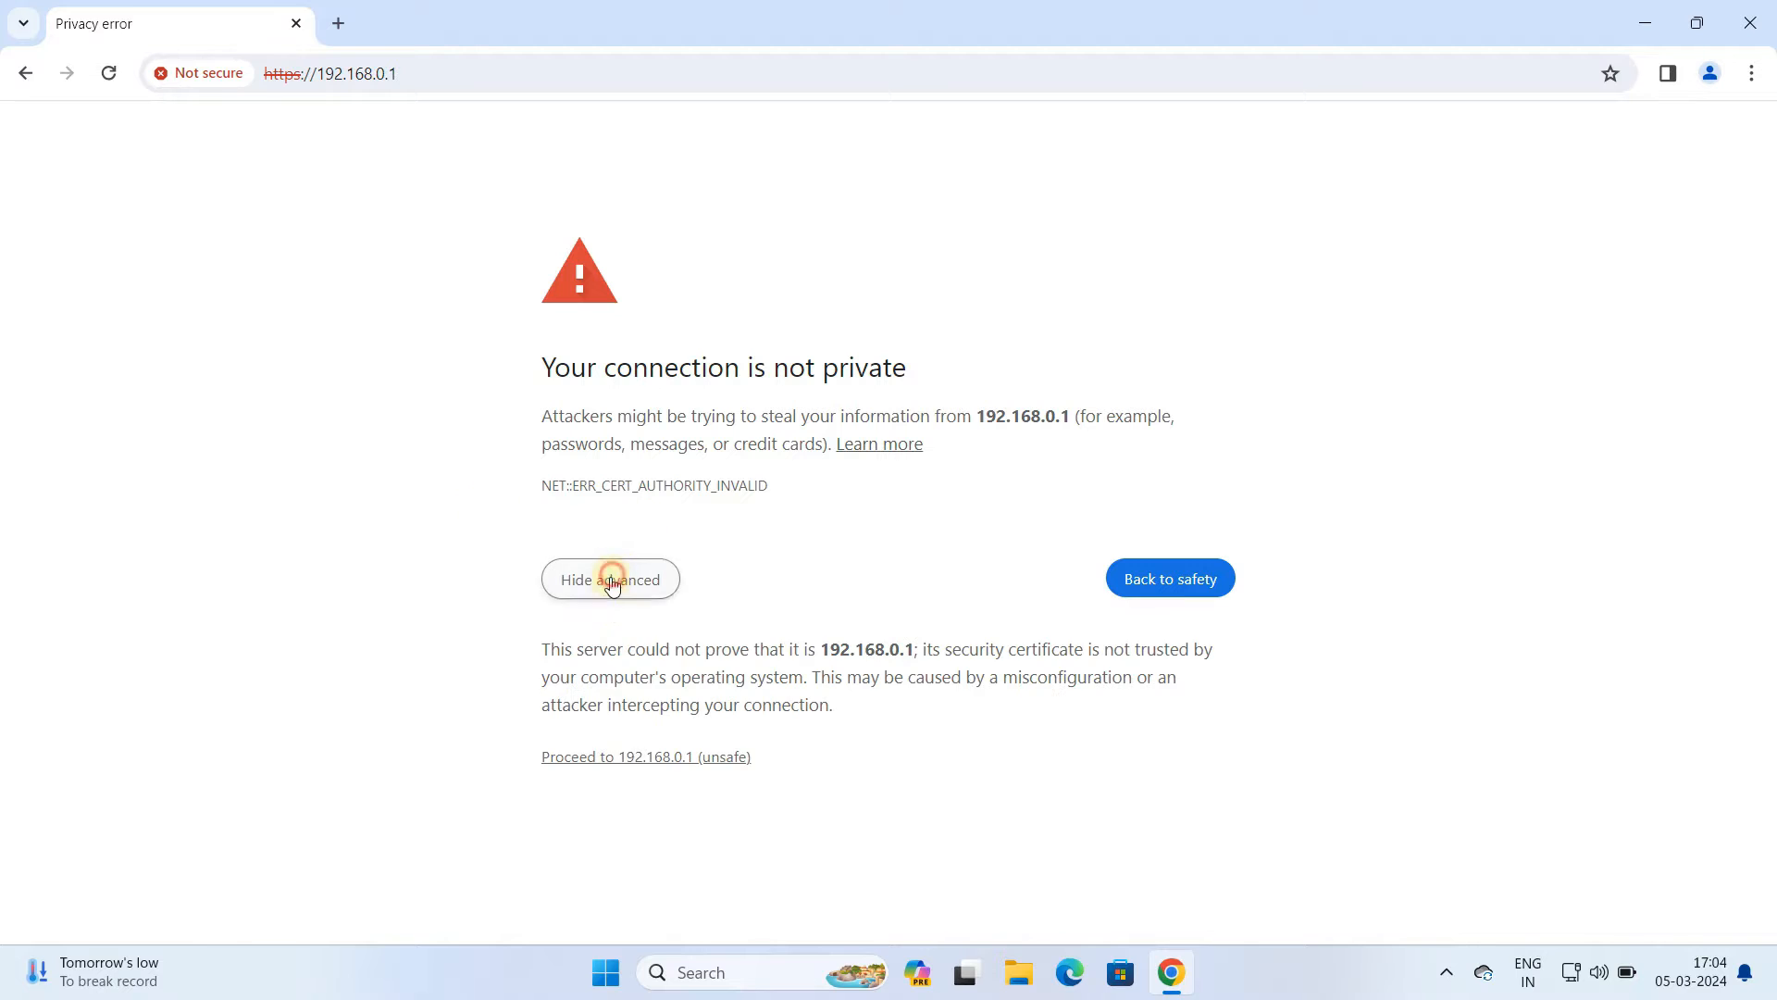
click(626, 756)
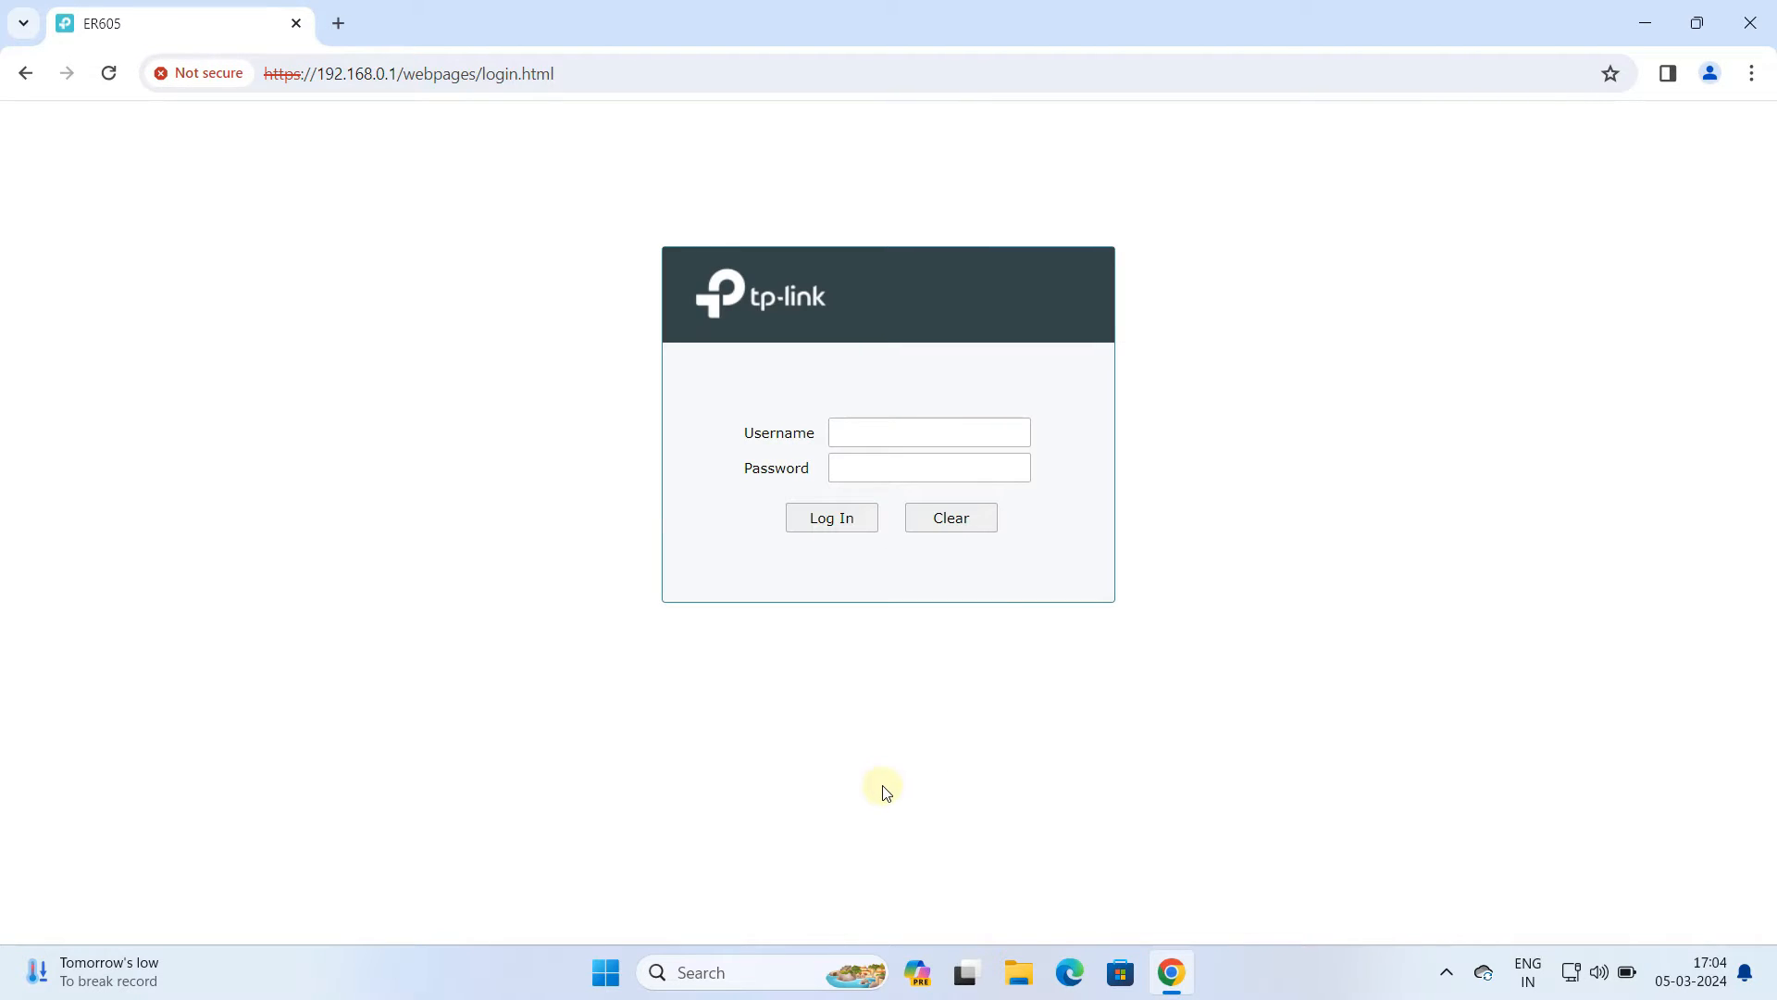
Log in with the username admin and the router's admin password
click(852, 431)
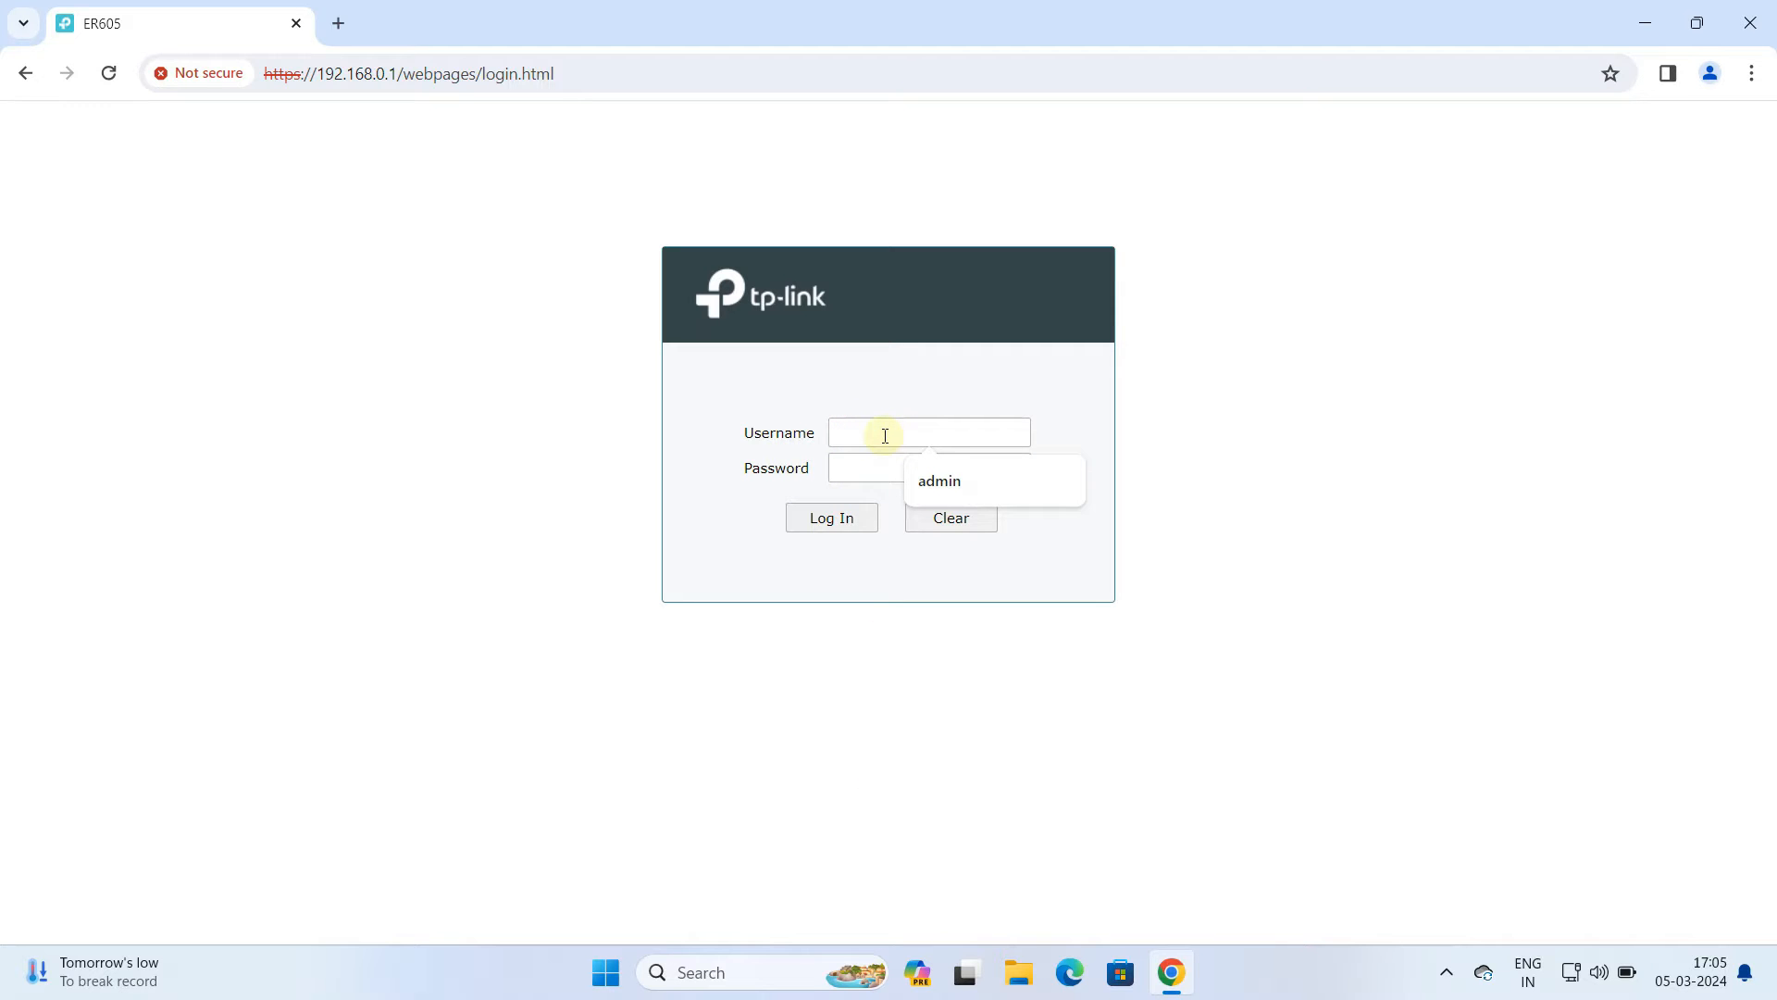
key(Tab)
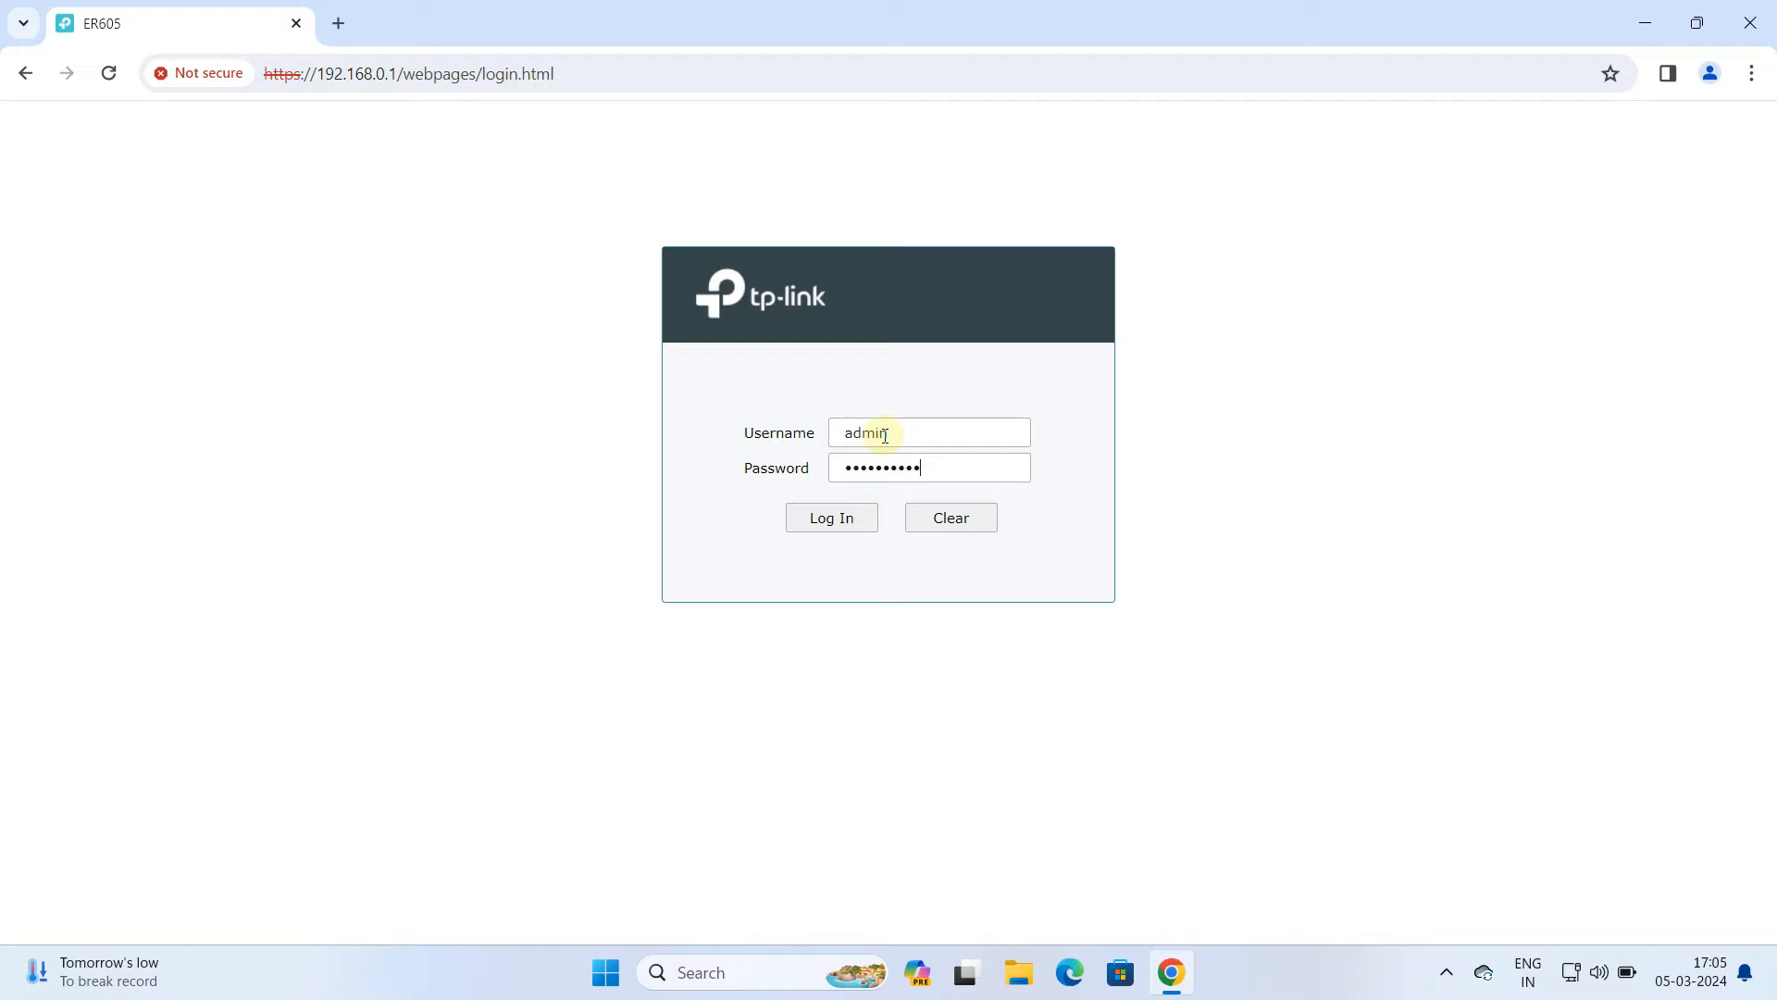
click(839, 523)
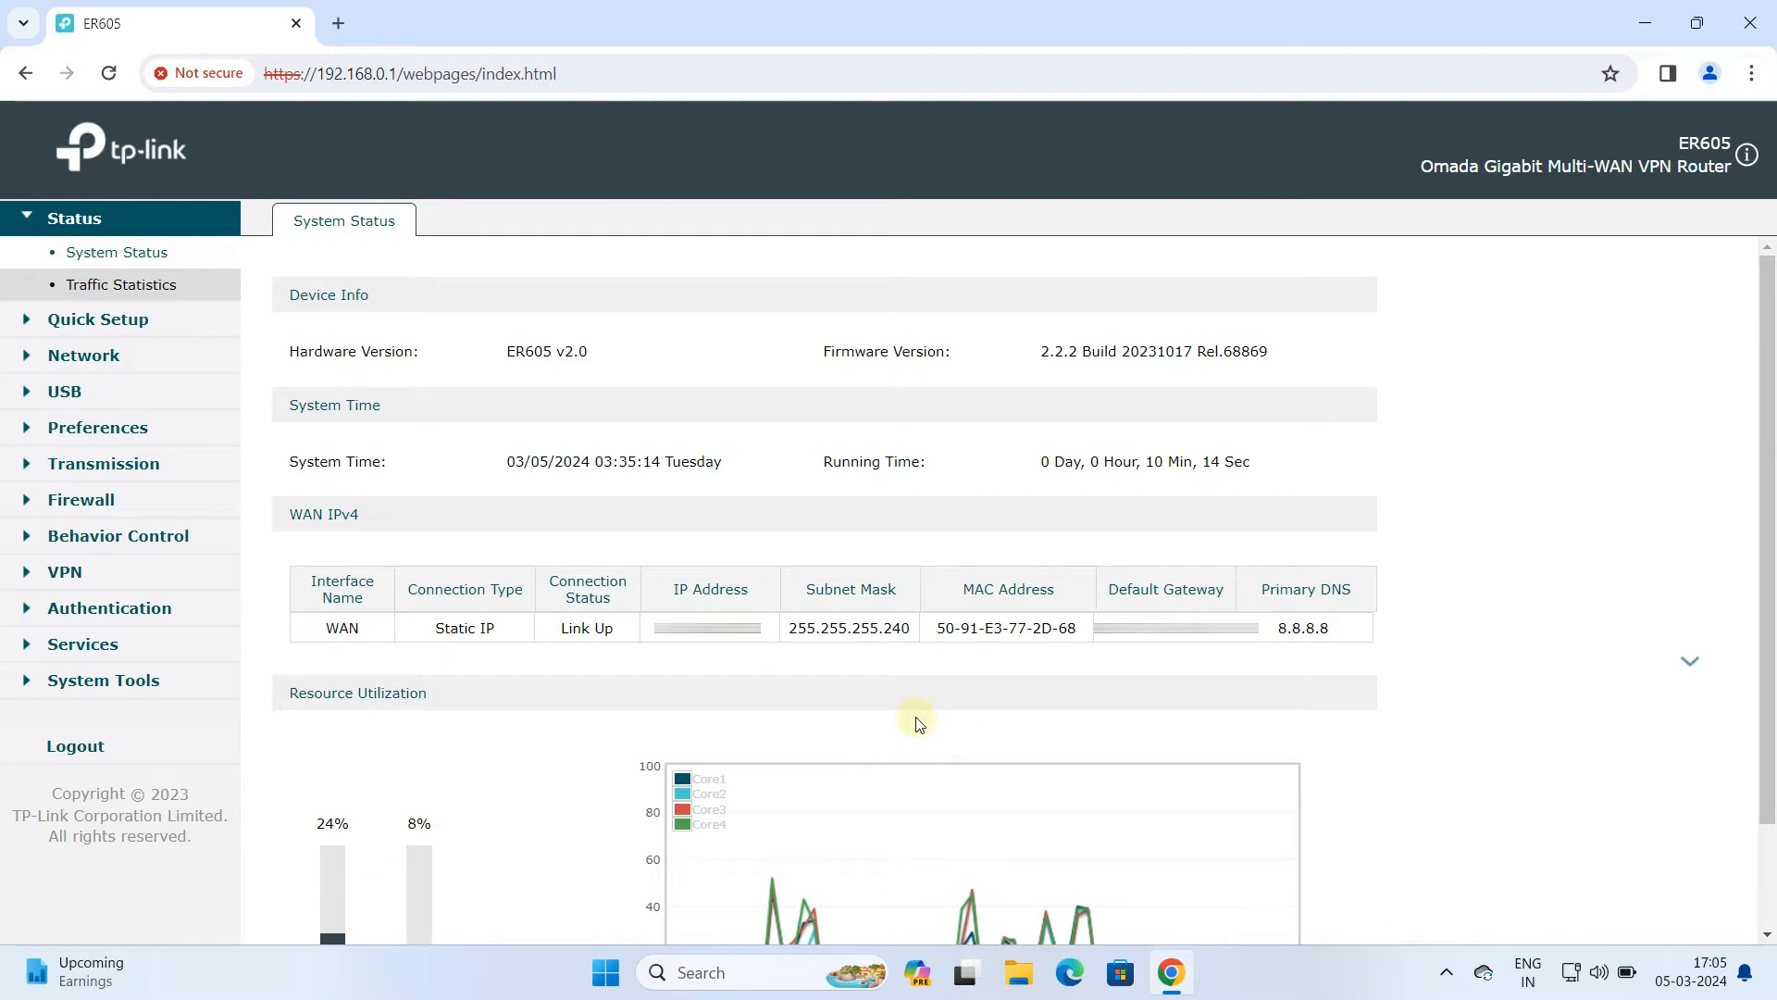
Open the URL Filtering page under Behavior Control's Web Filtering
click(195, 544)
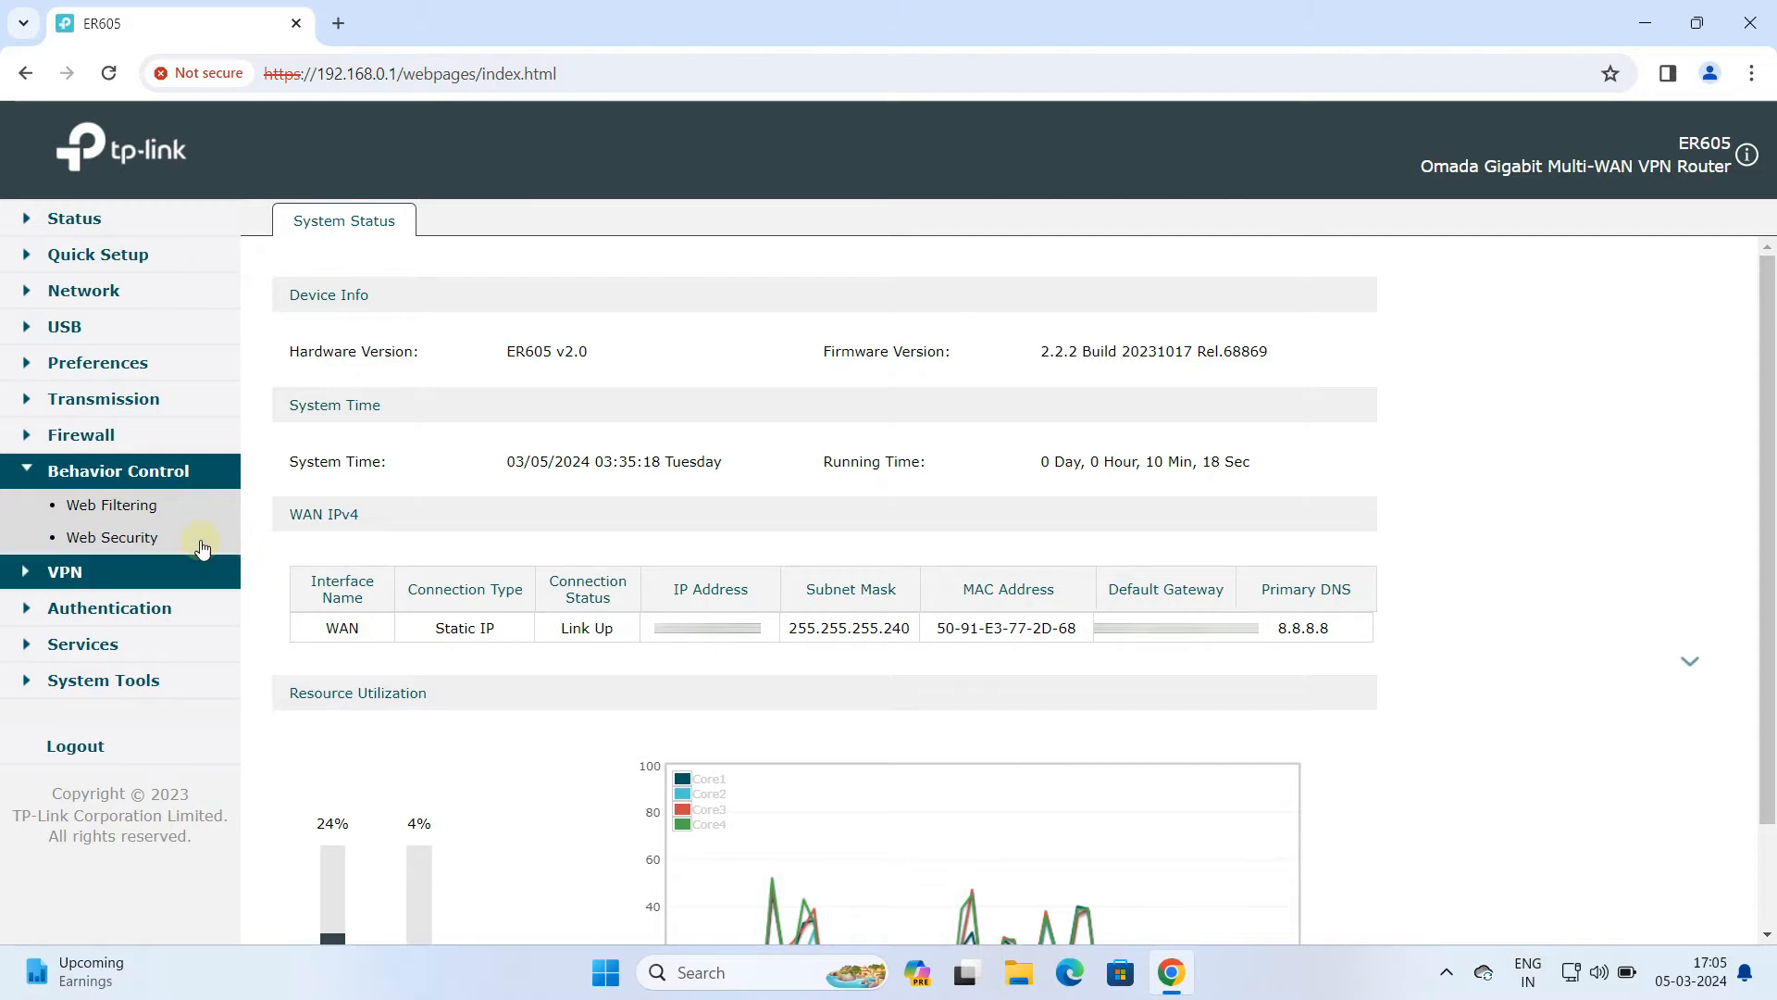
click(139, 507)
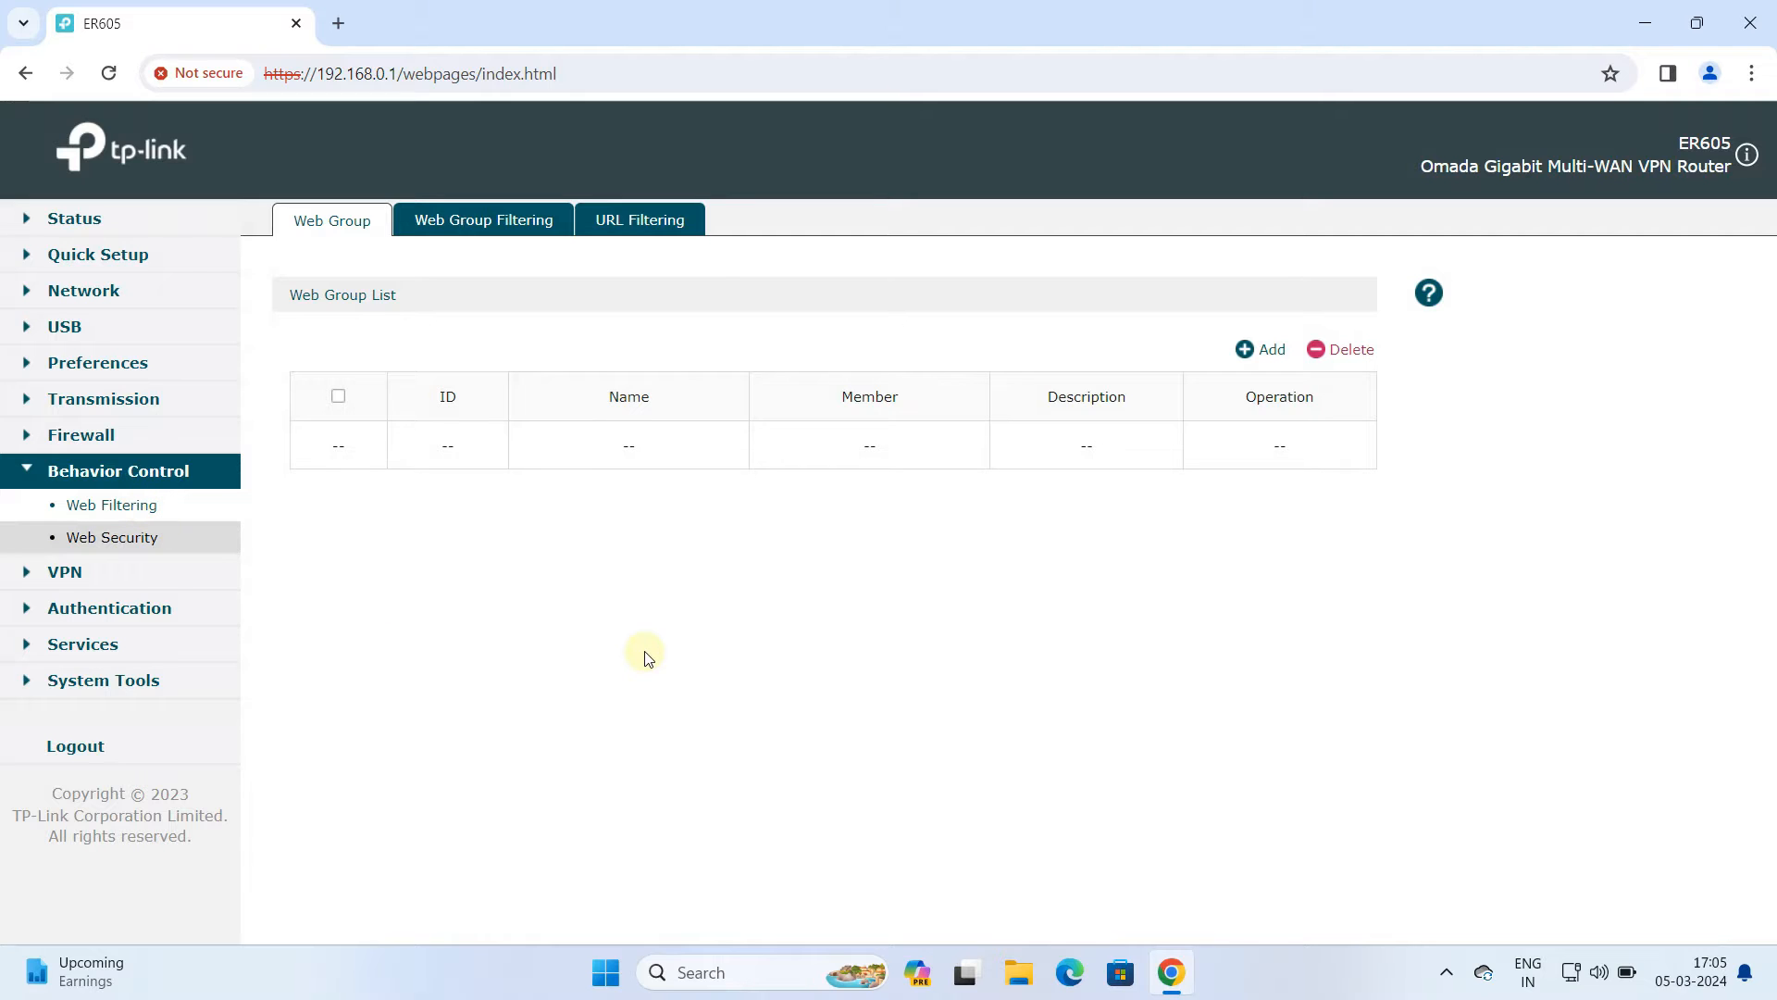
click(610, 228)
click(641, 228)
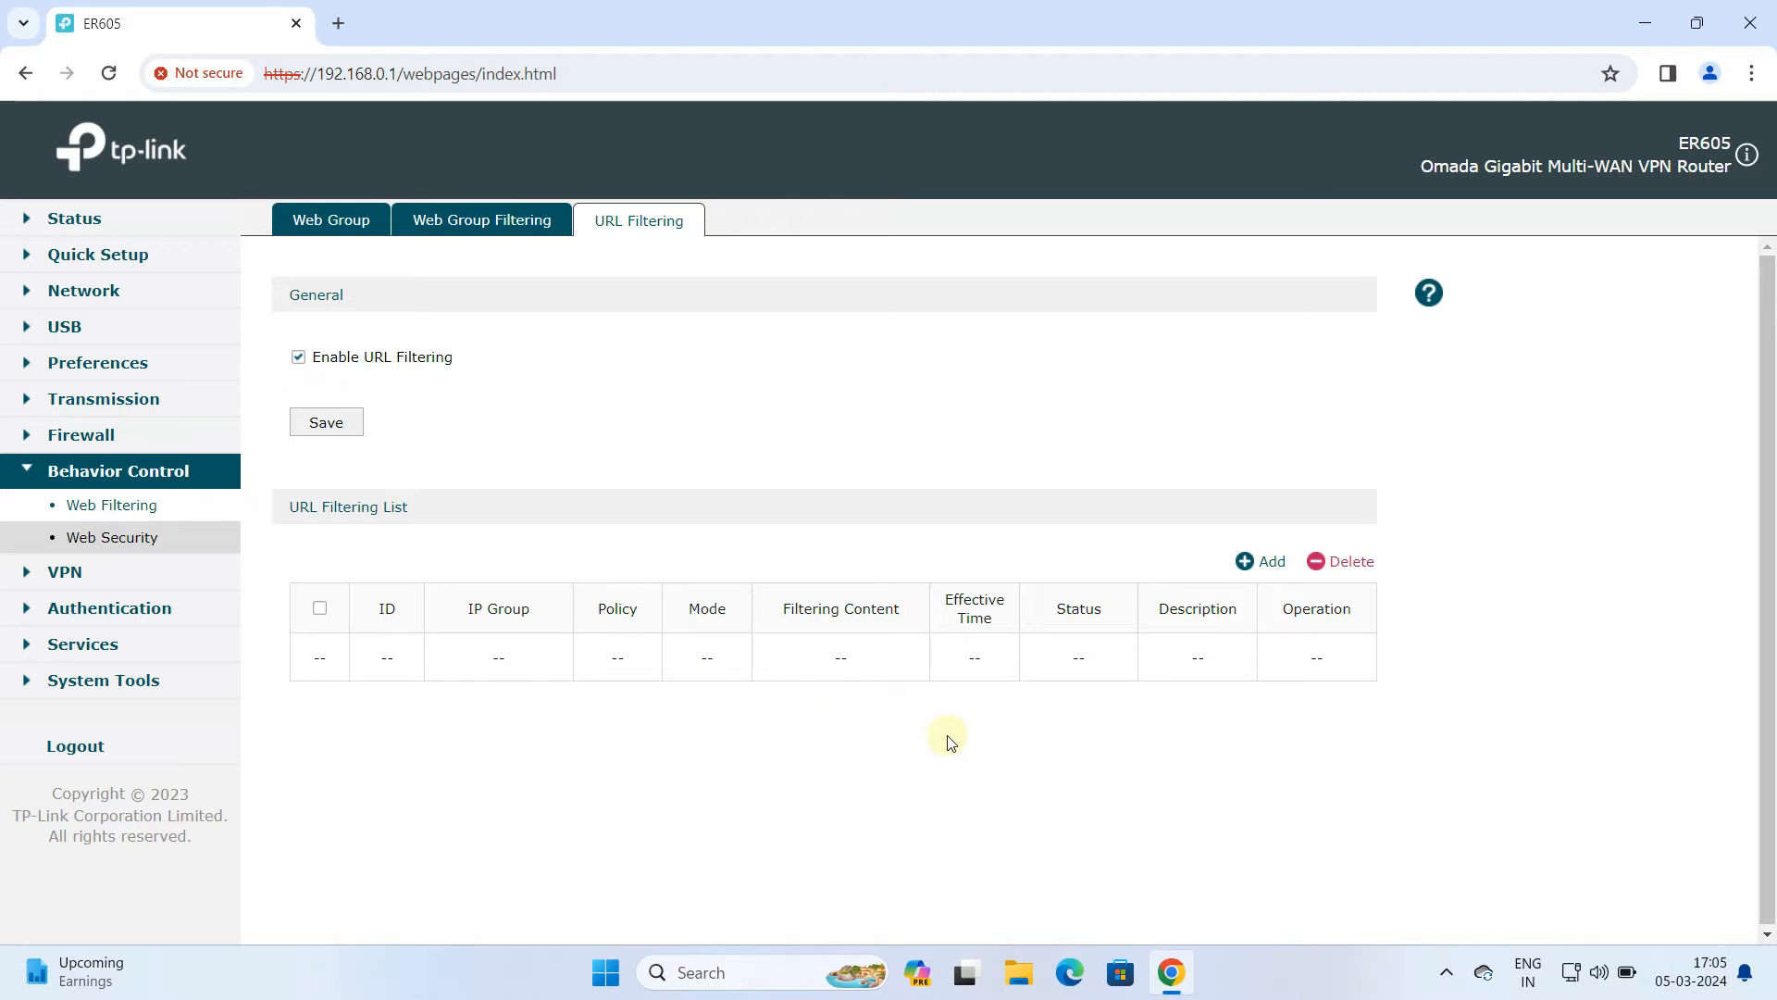
Add a new URL filtering rule and set its IP group to IPGROUP_LAN
click(1259, 563)
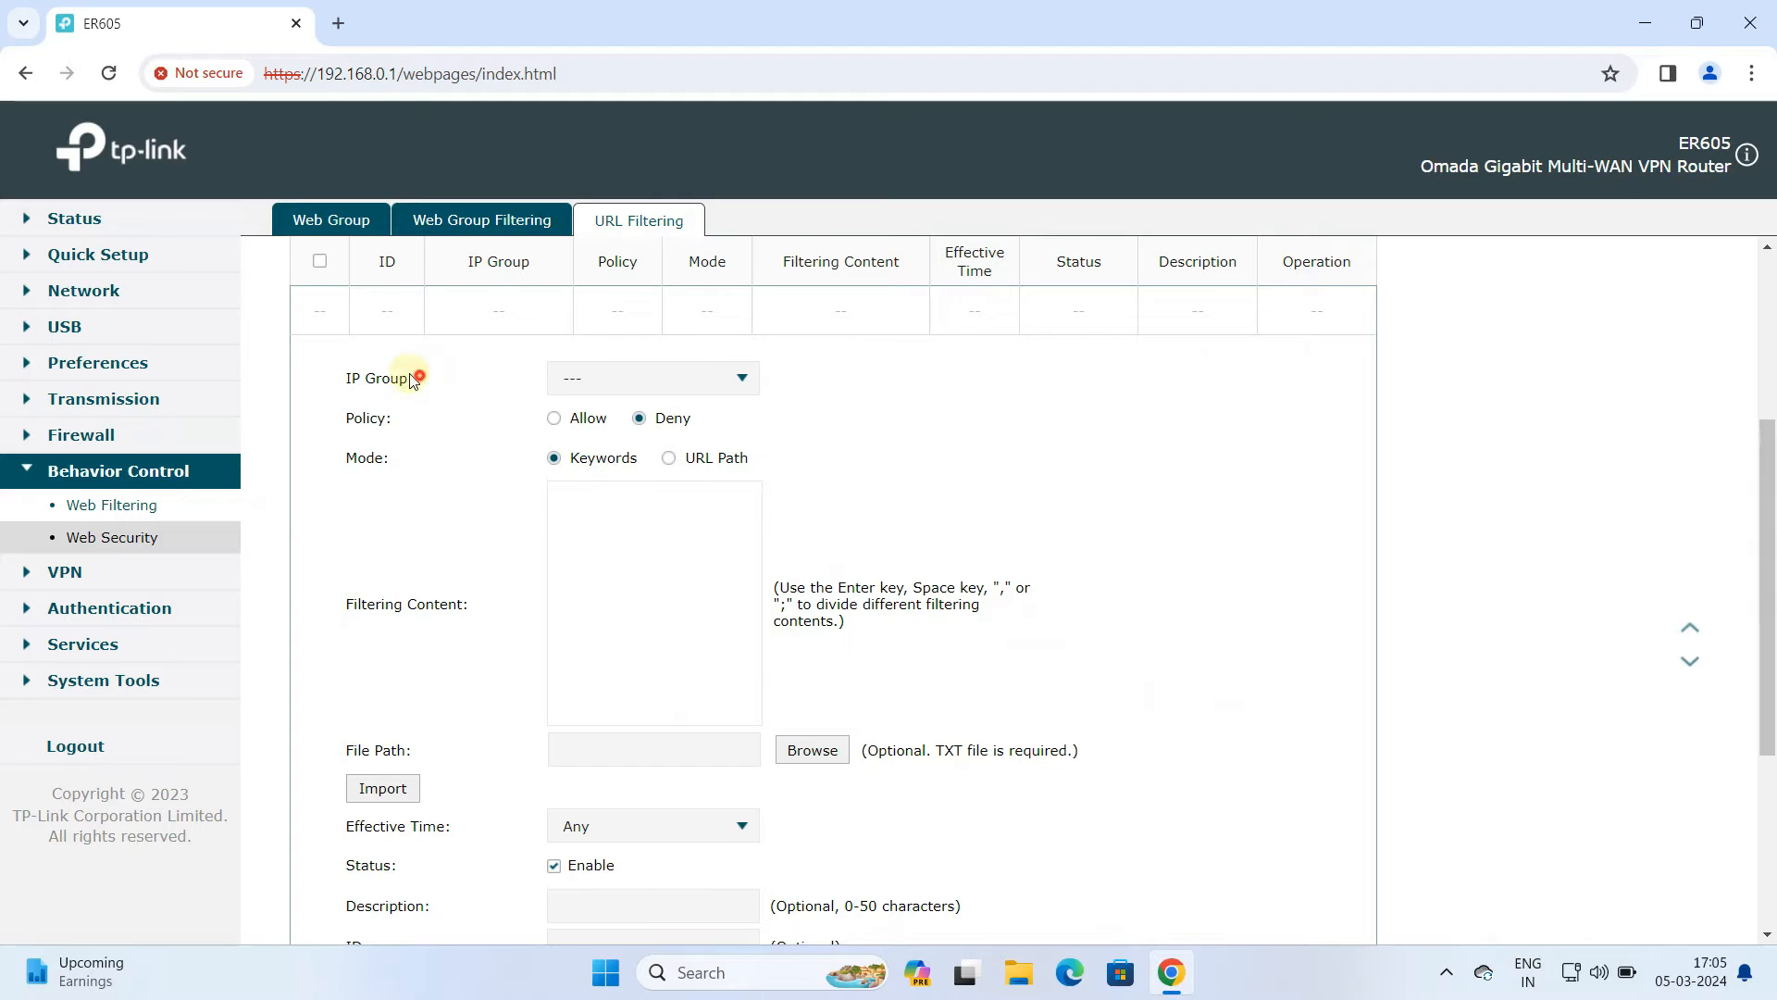
drag(417, 378, 352, 378)
click(674, 381)
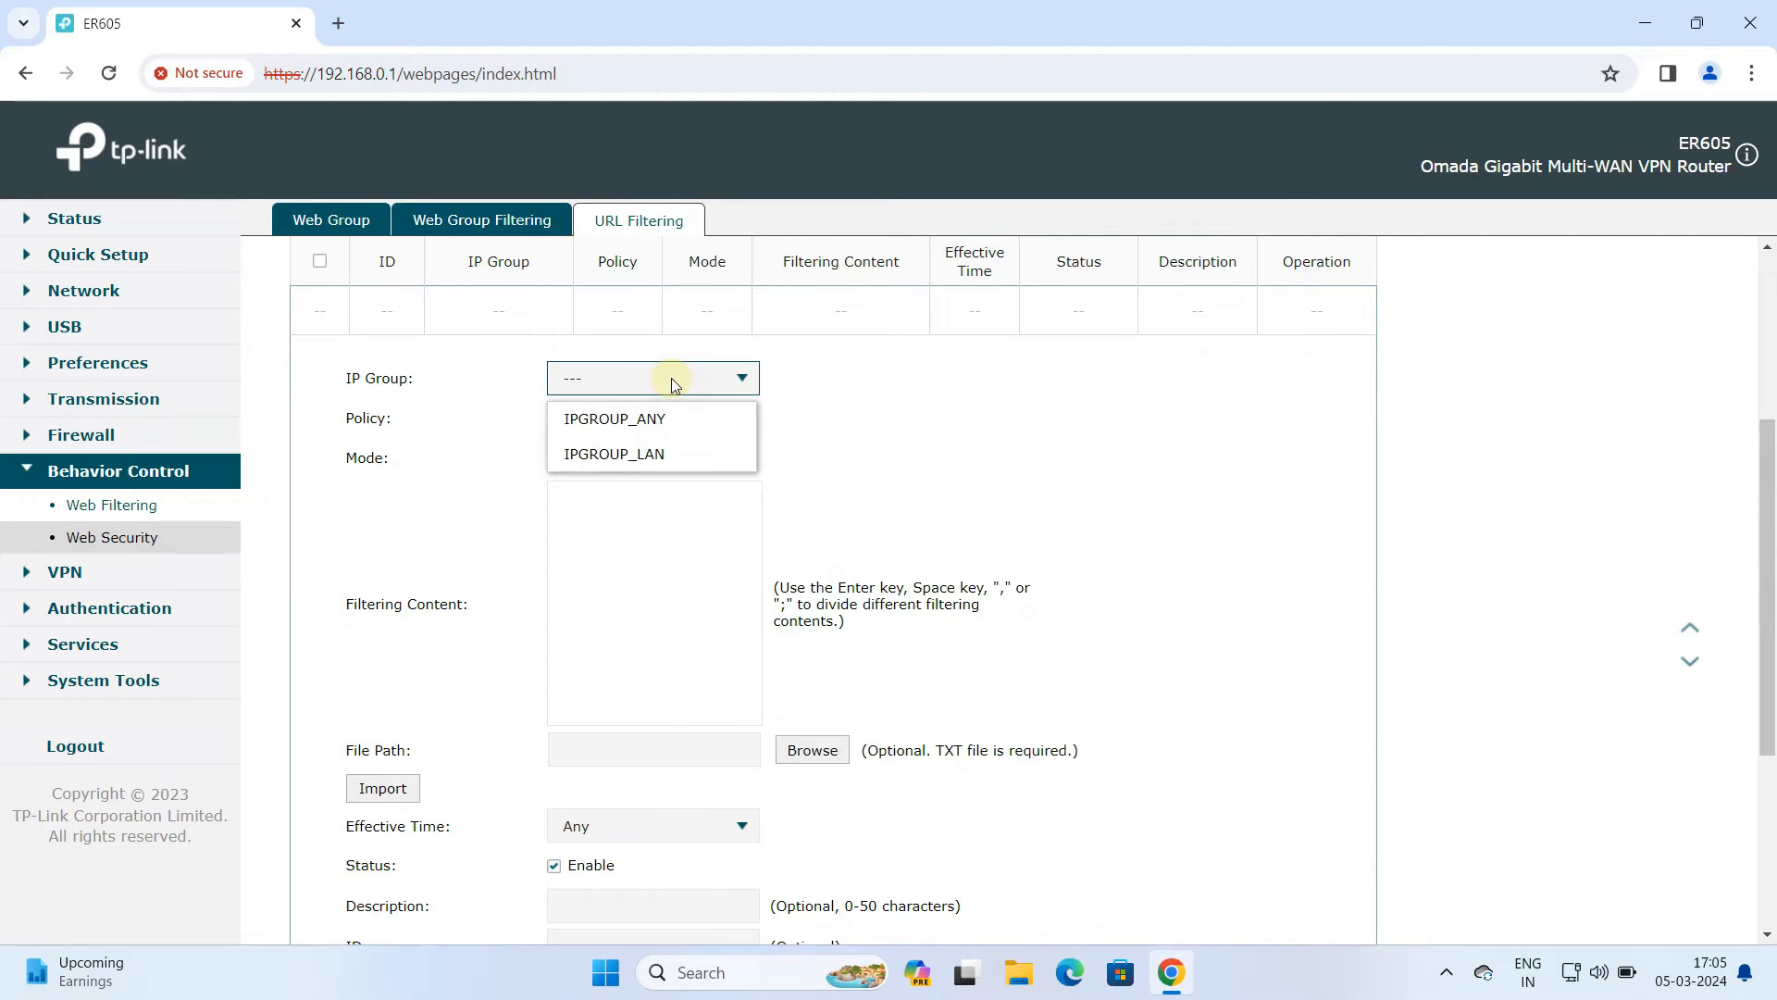
click(655, 455)
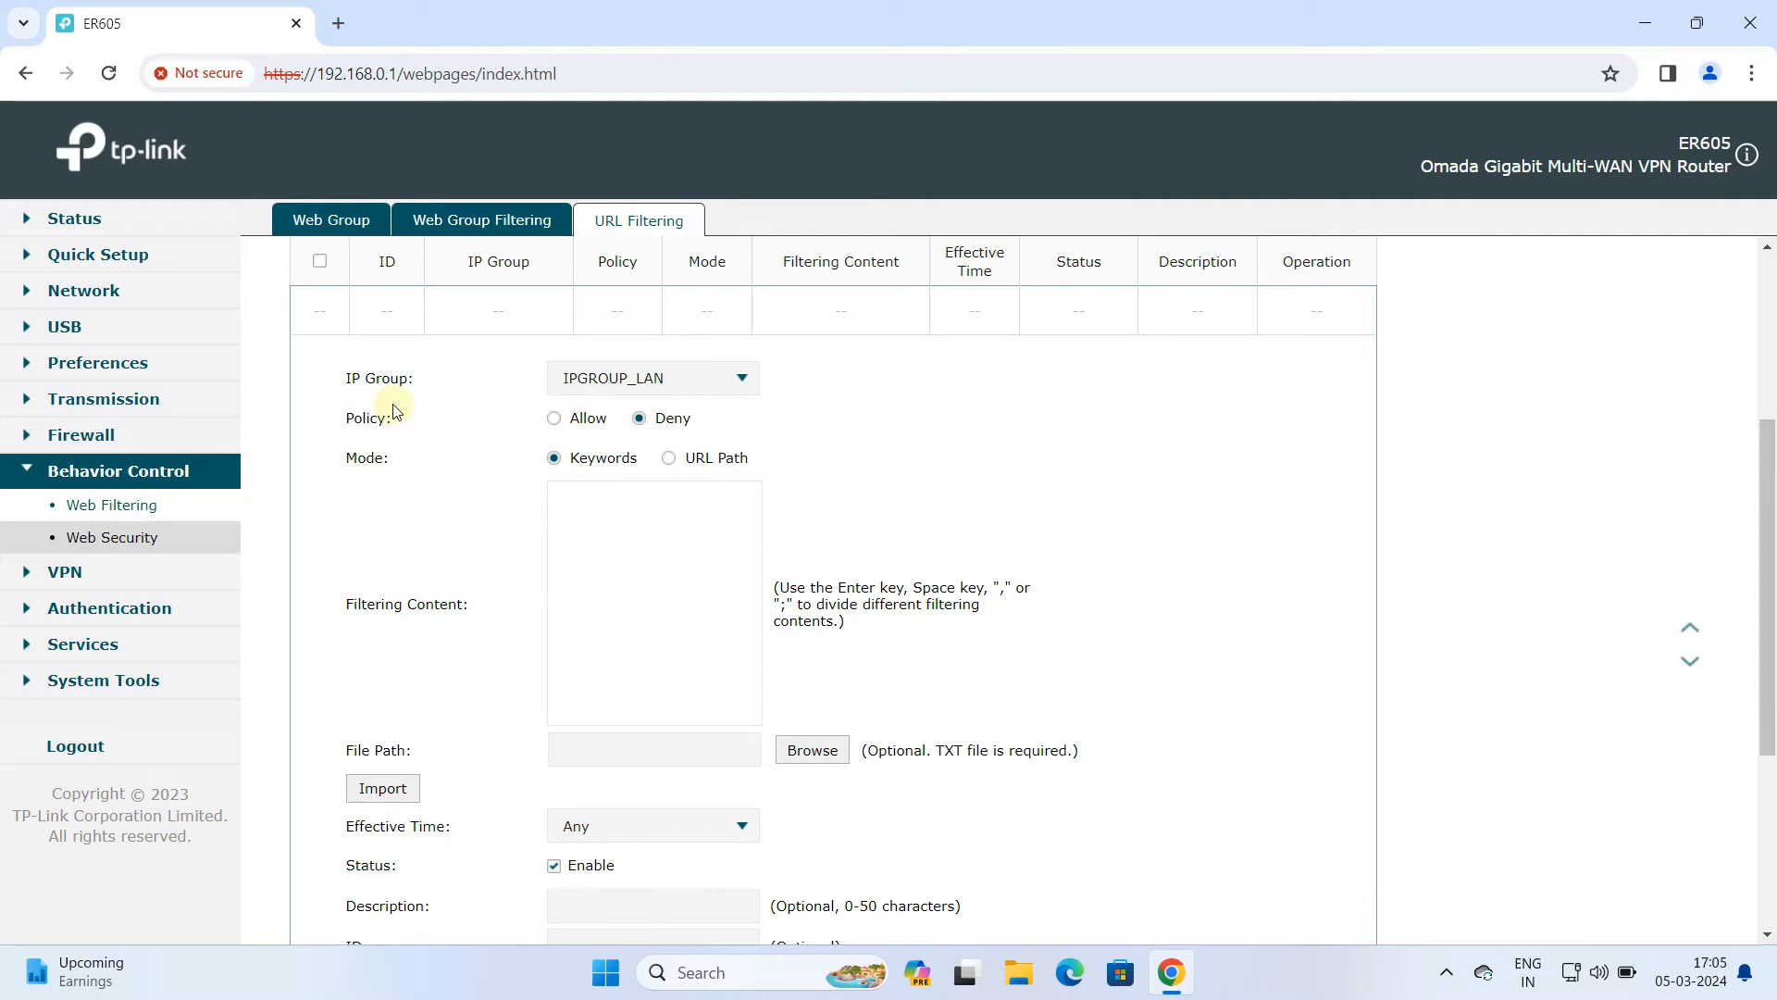
drag(395, 414, 347, 418)
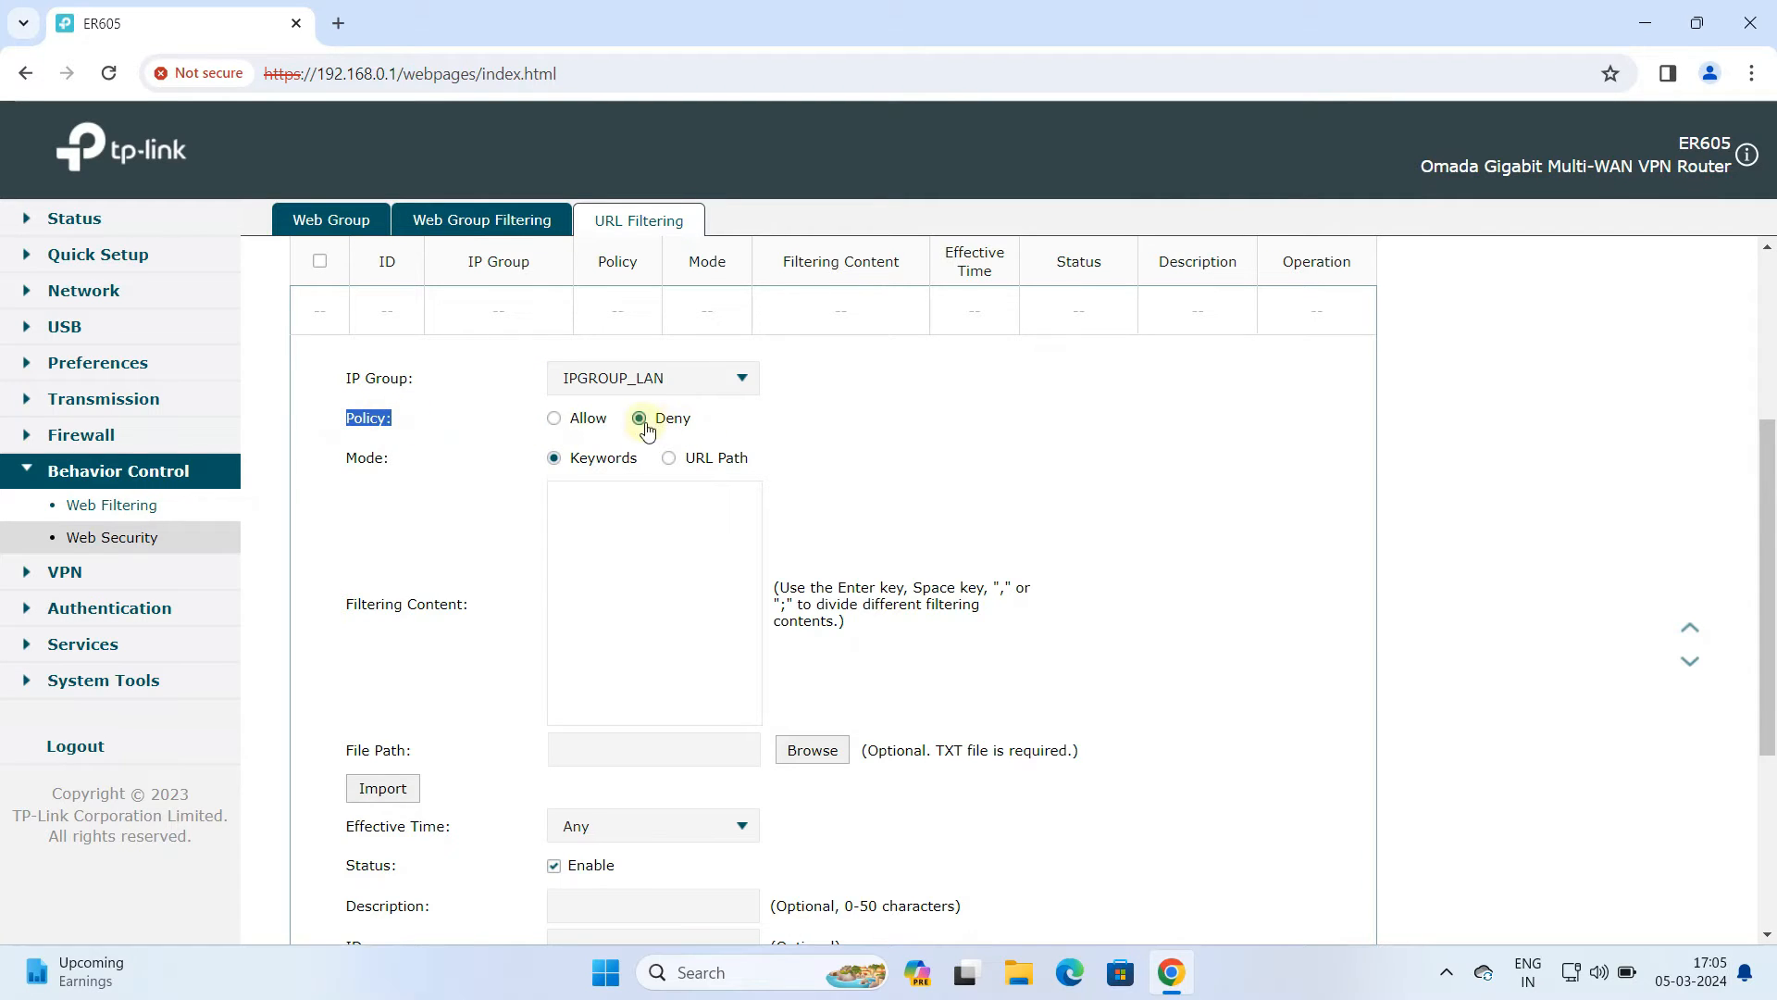
drag(394, 459, 347, 457)
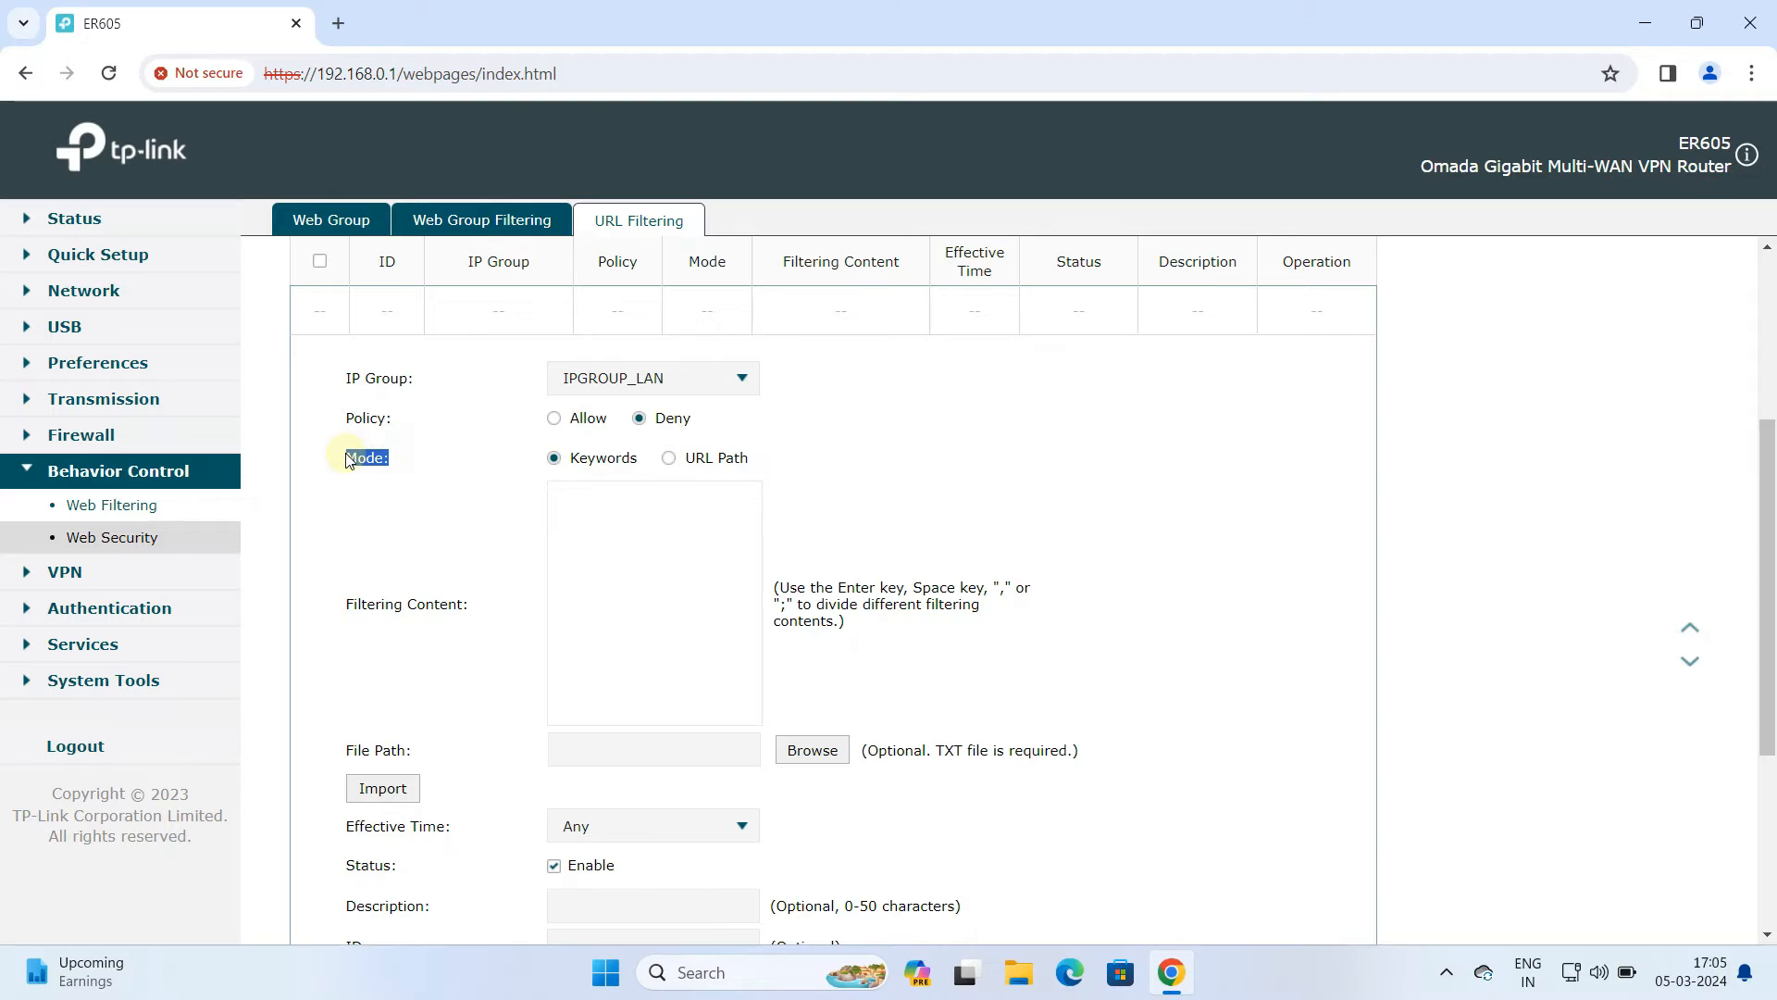
click(671, 463)
click(628, 497)
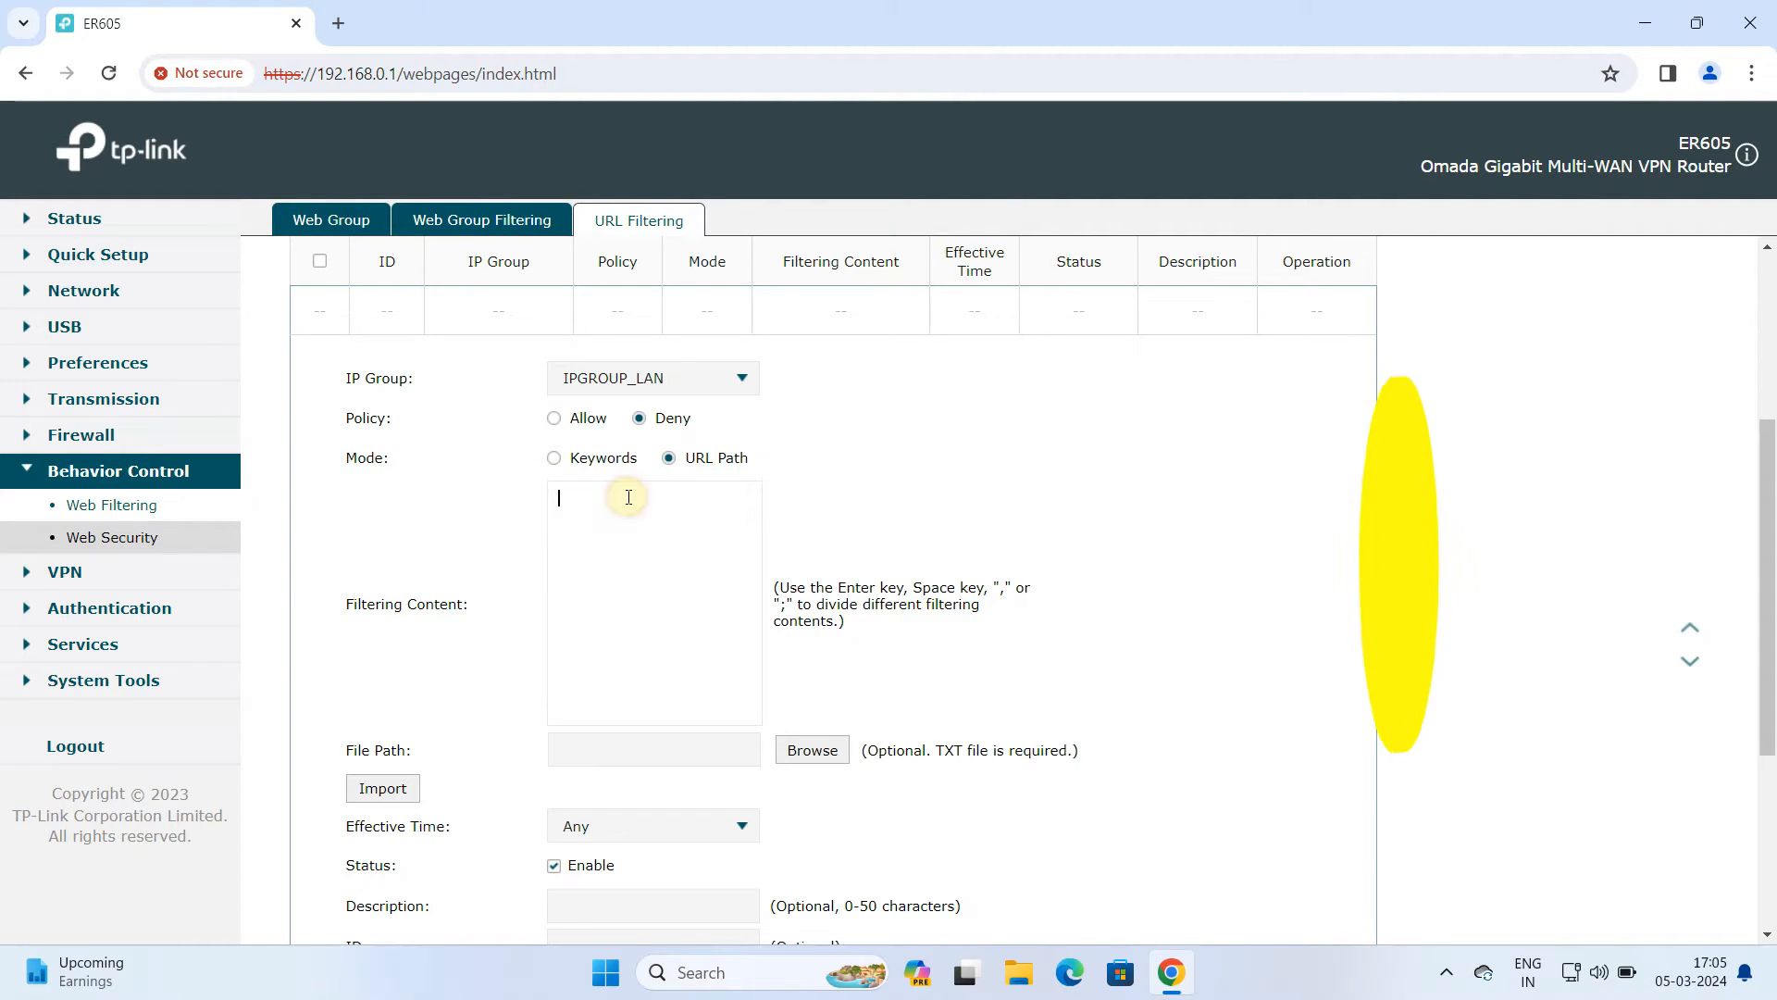
text(www)
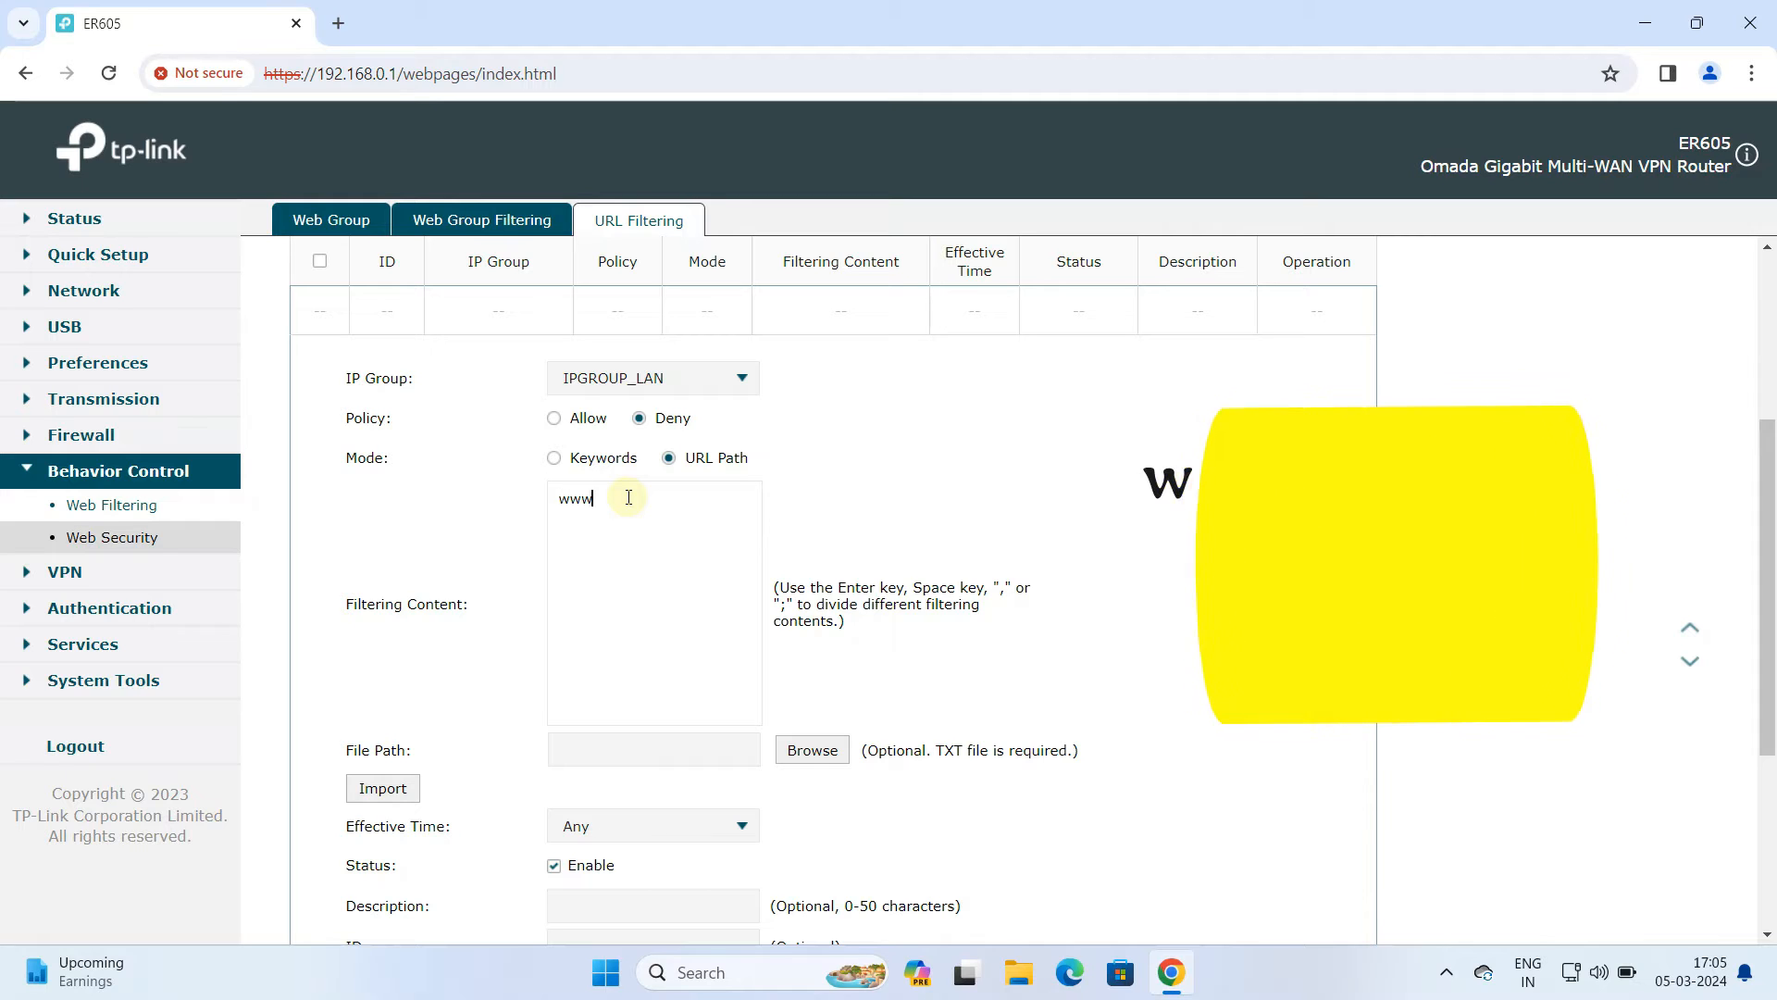
text(.yahoo)
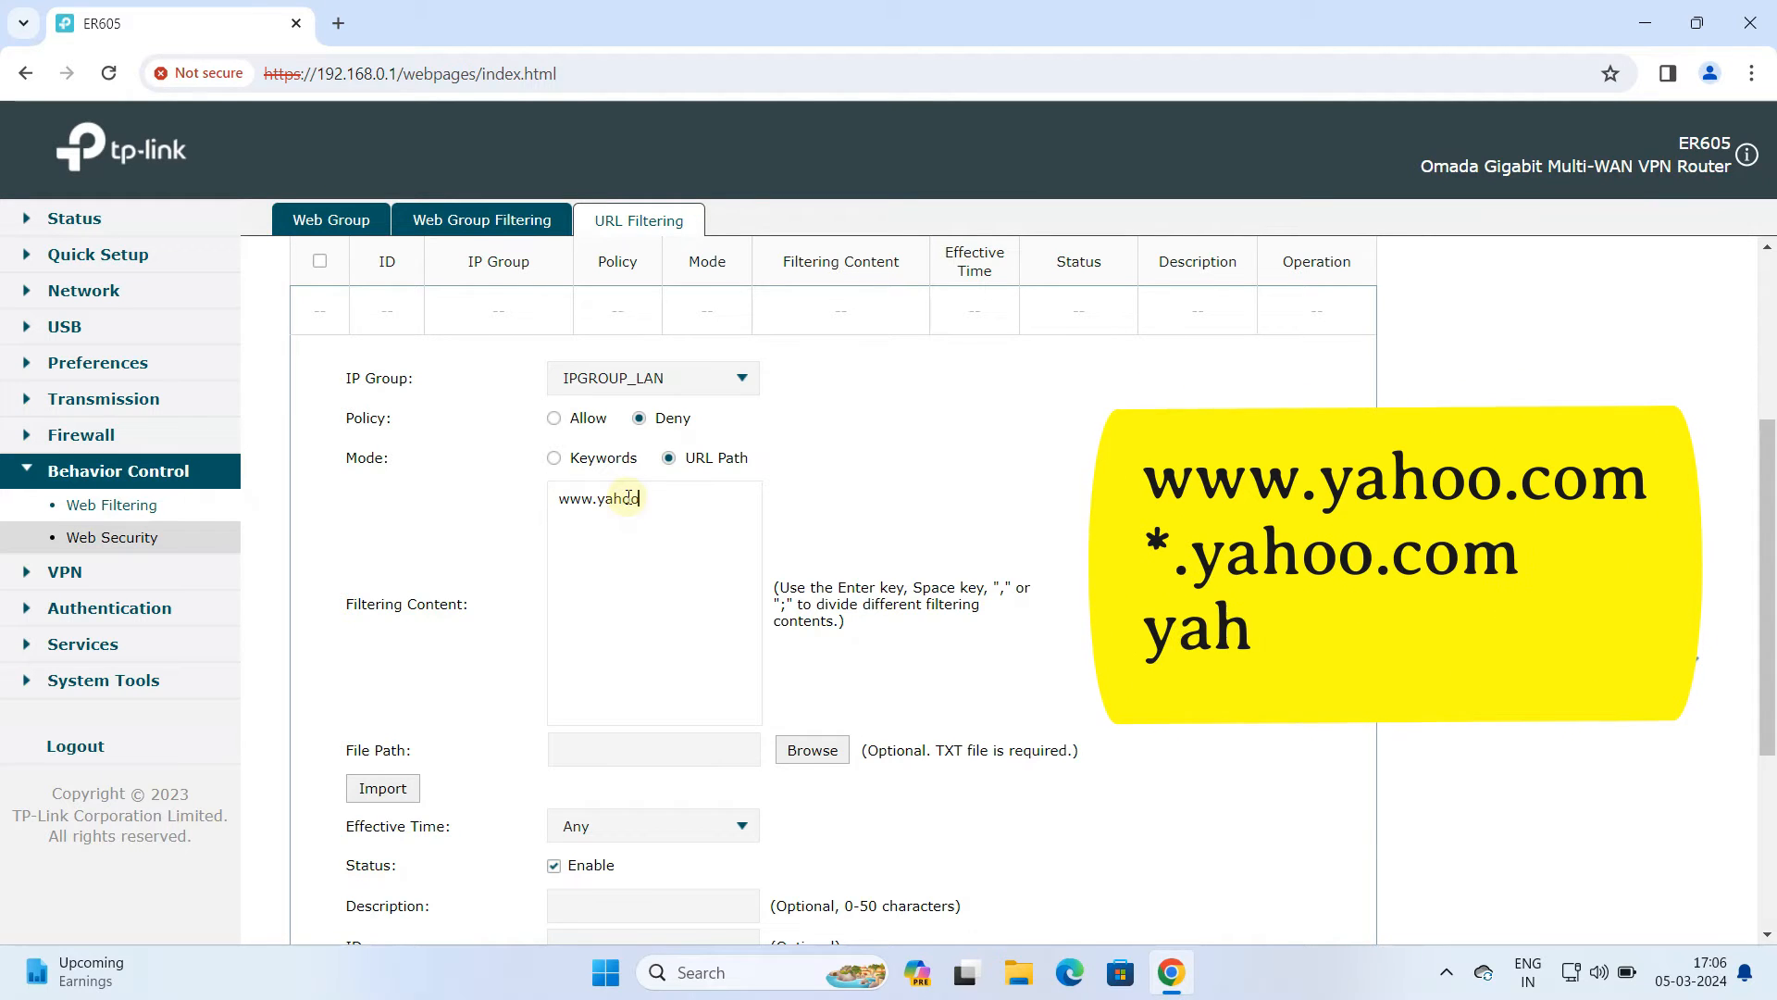
text(.com)
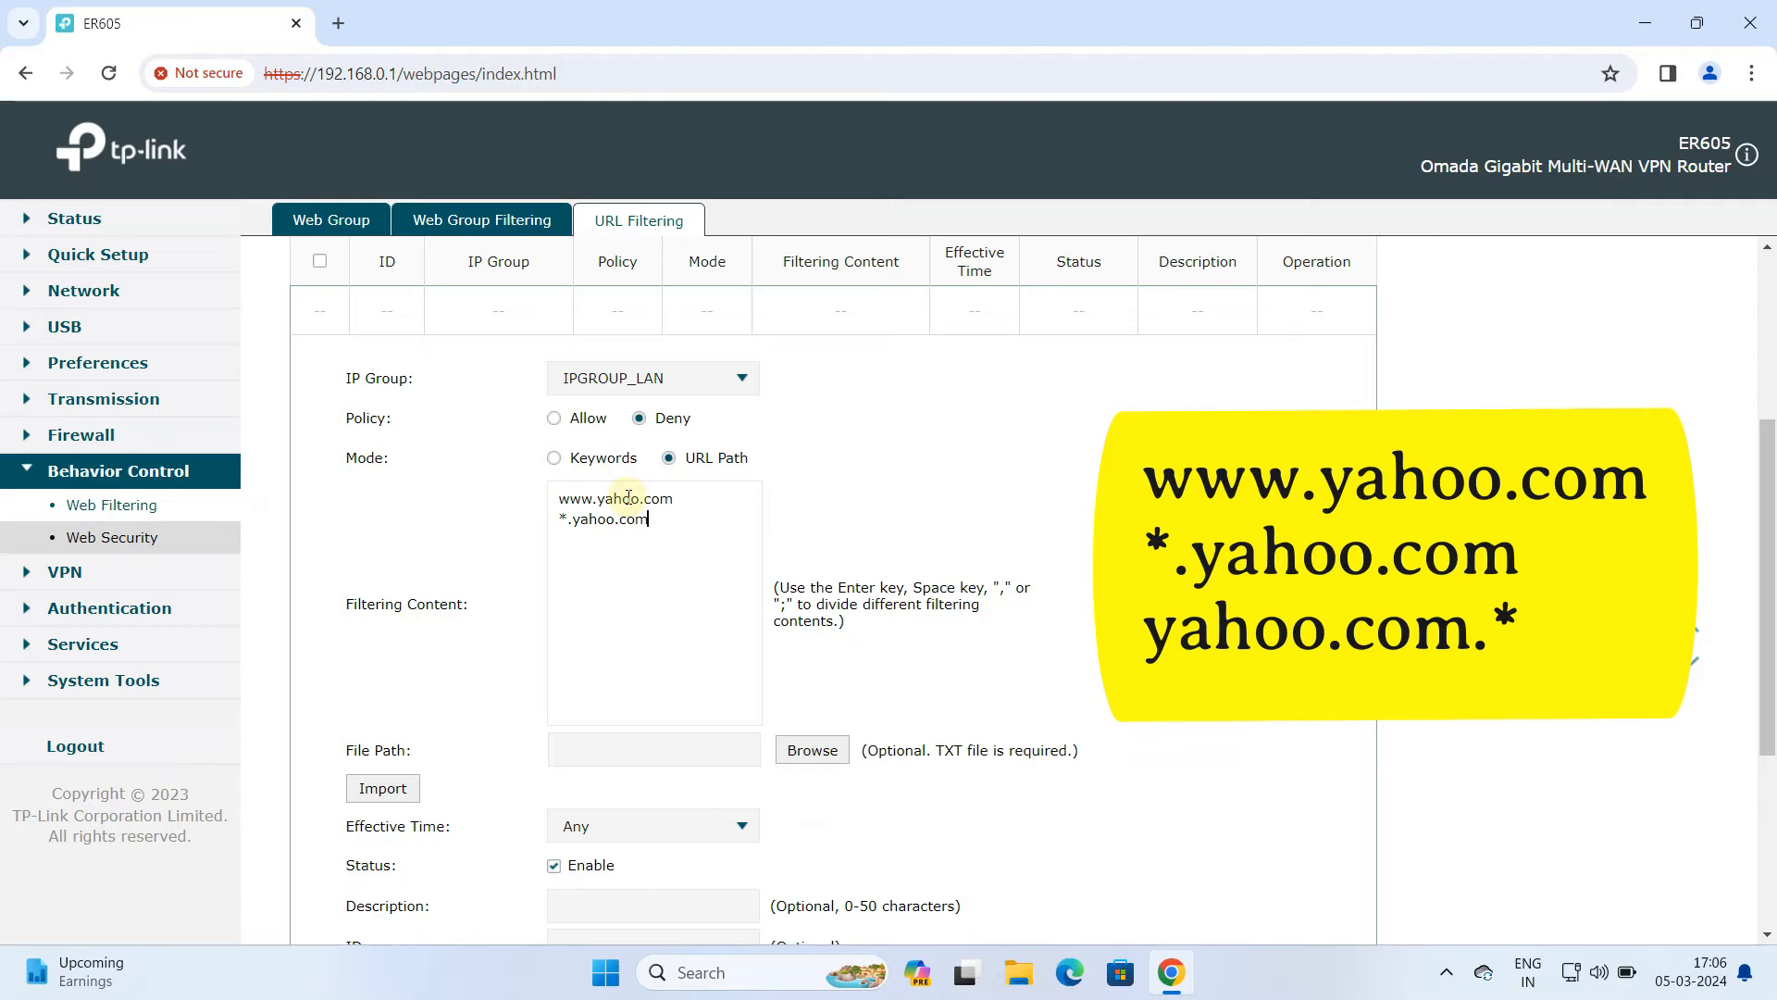
text(y)
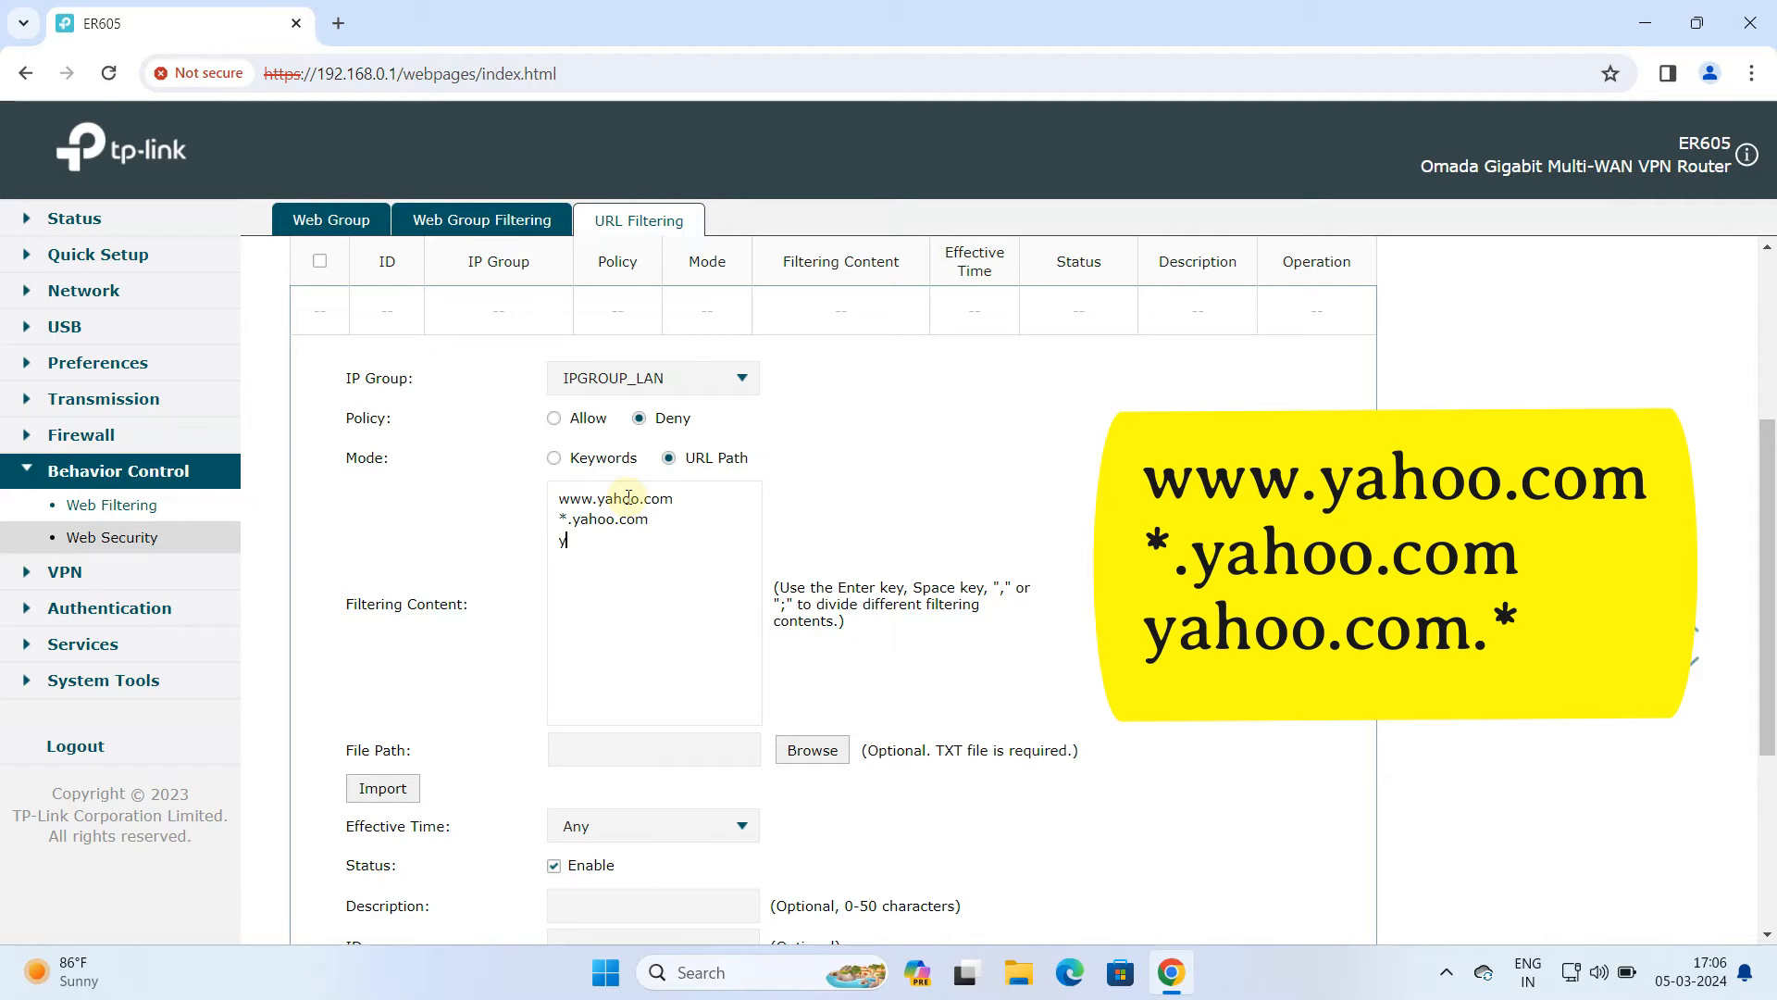
text(ahoo.com.)
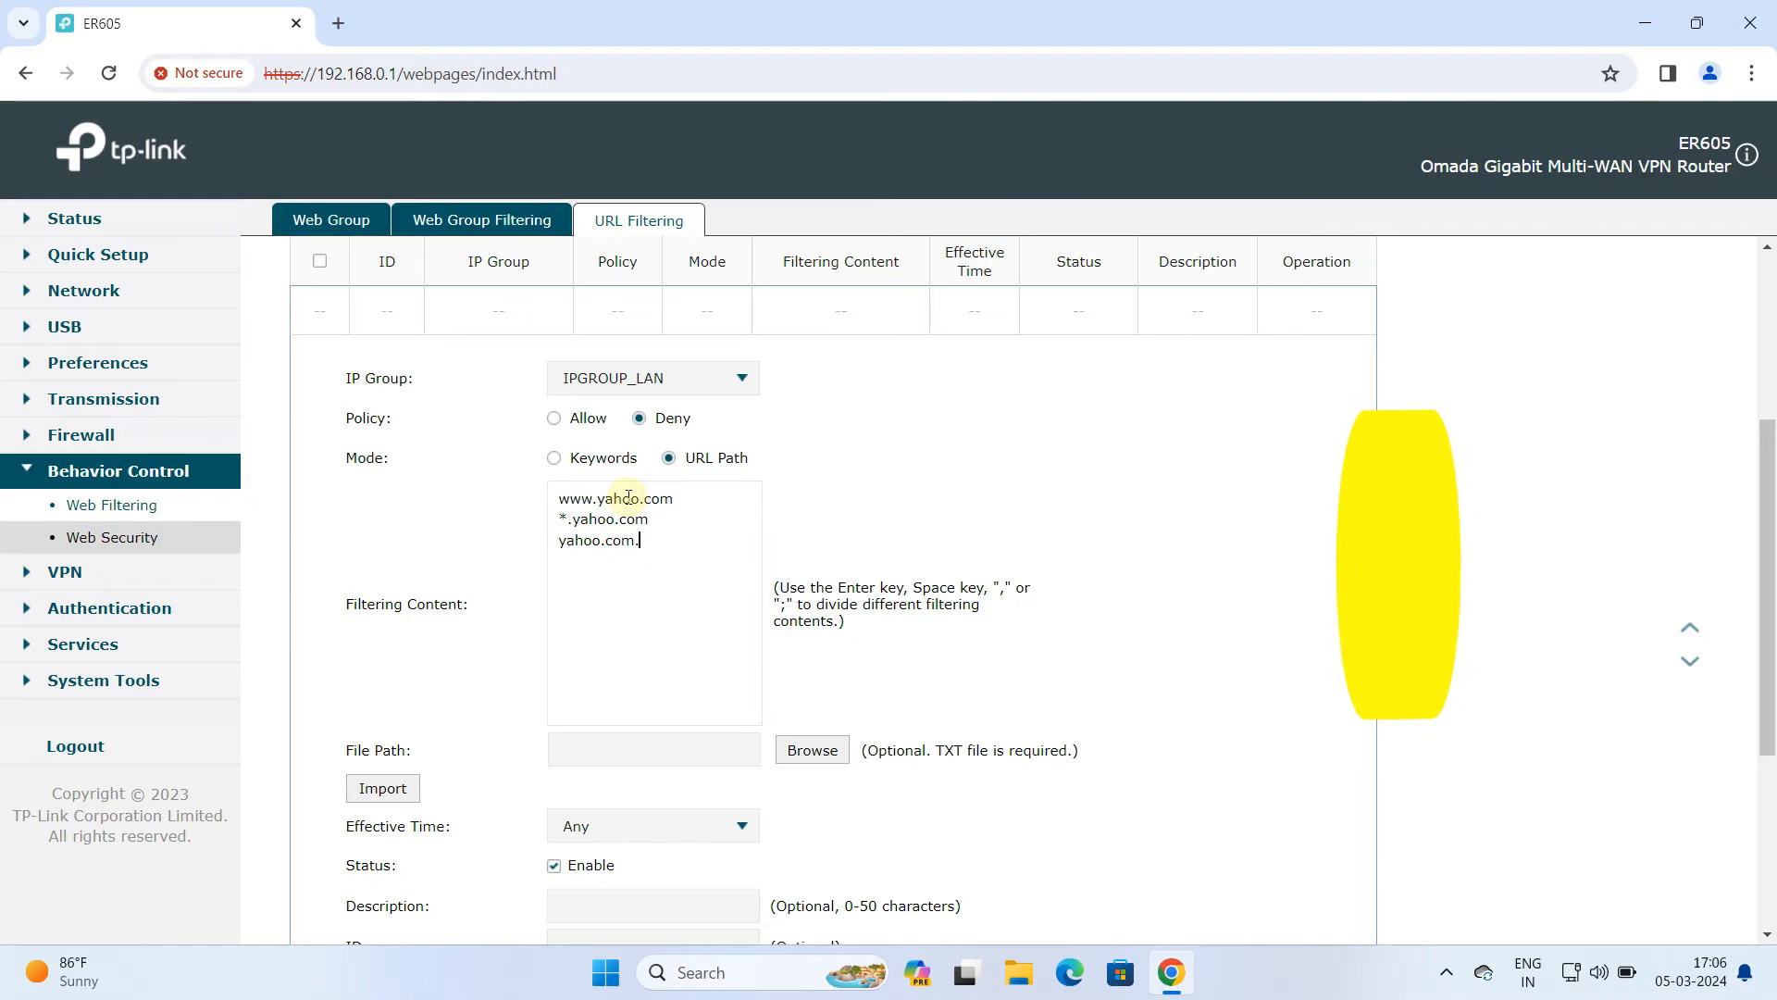
text(*)
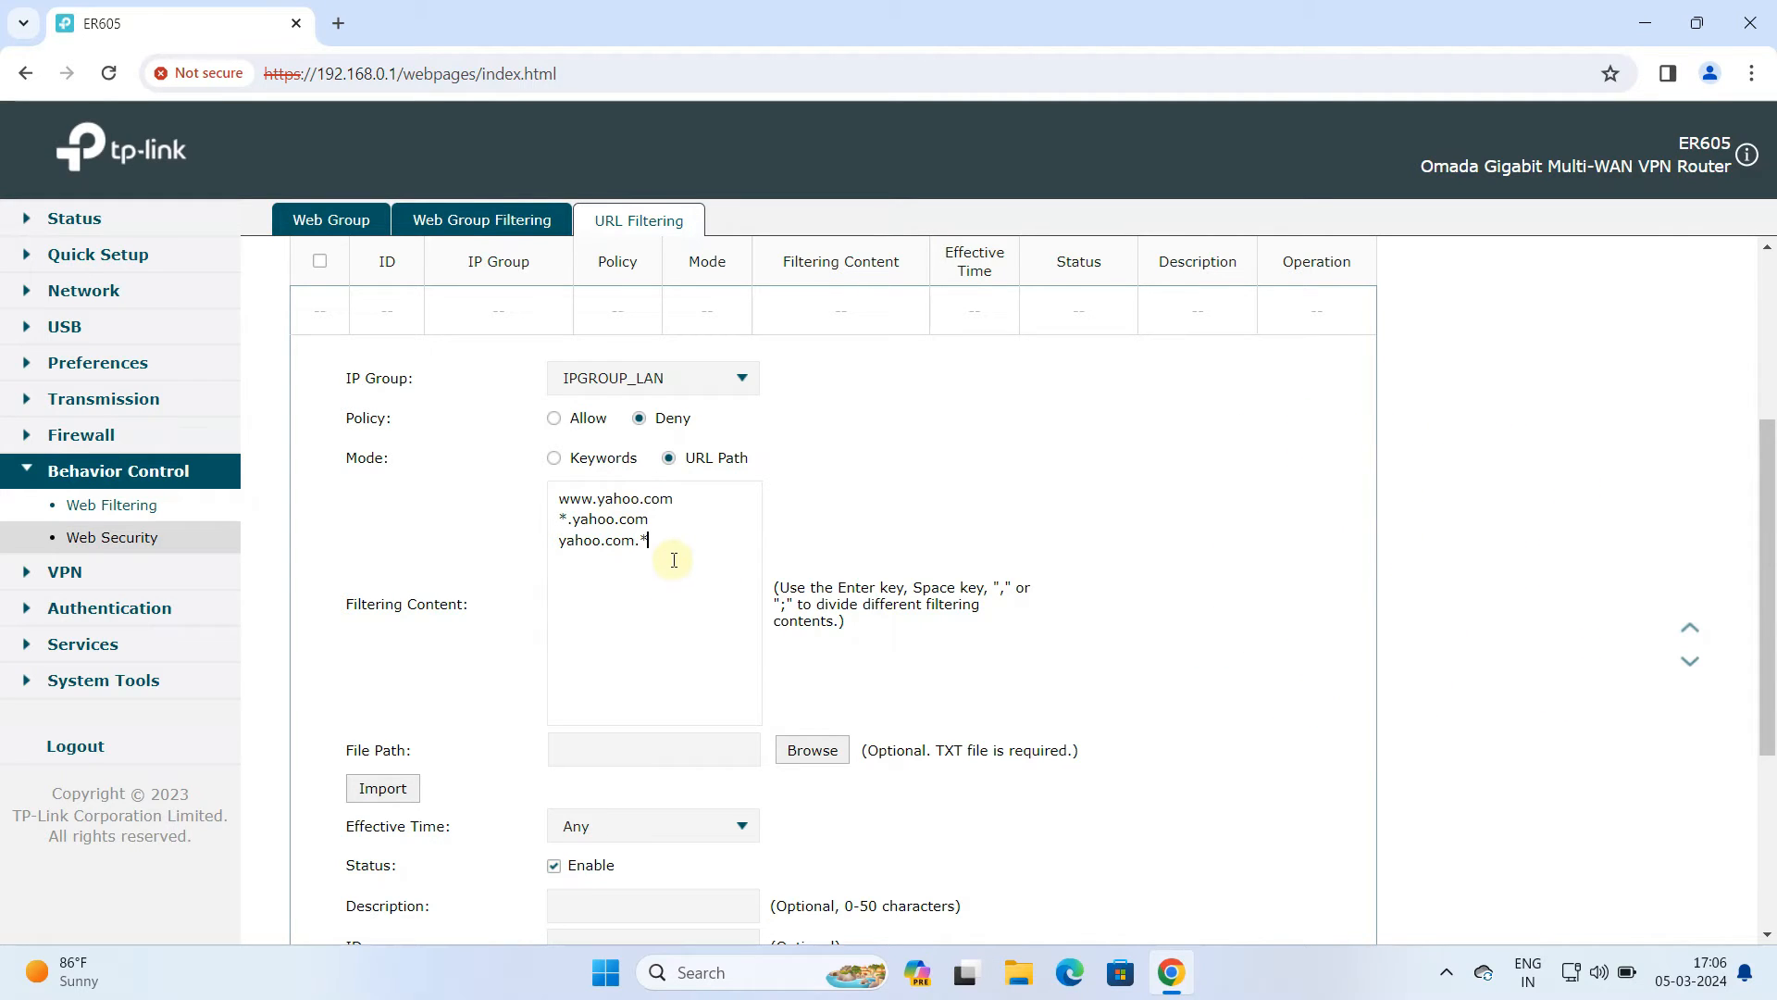
Set the rule's description to Yahoo Block and save the rule
drag(672, 551, 563, 495)
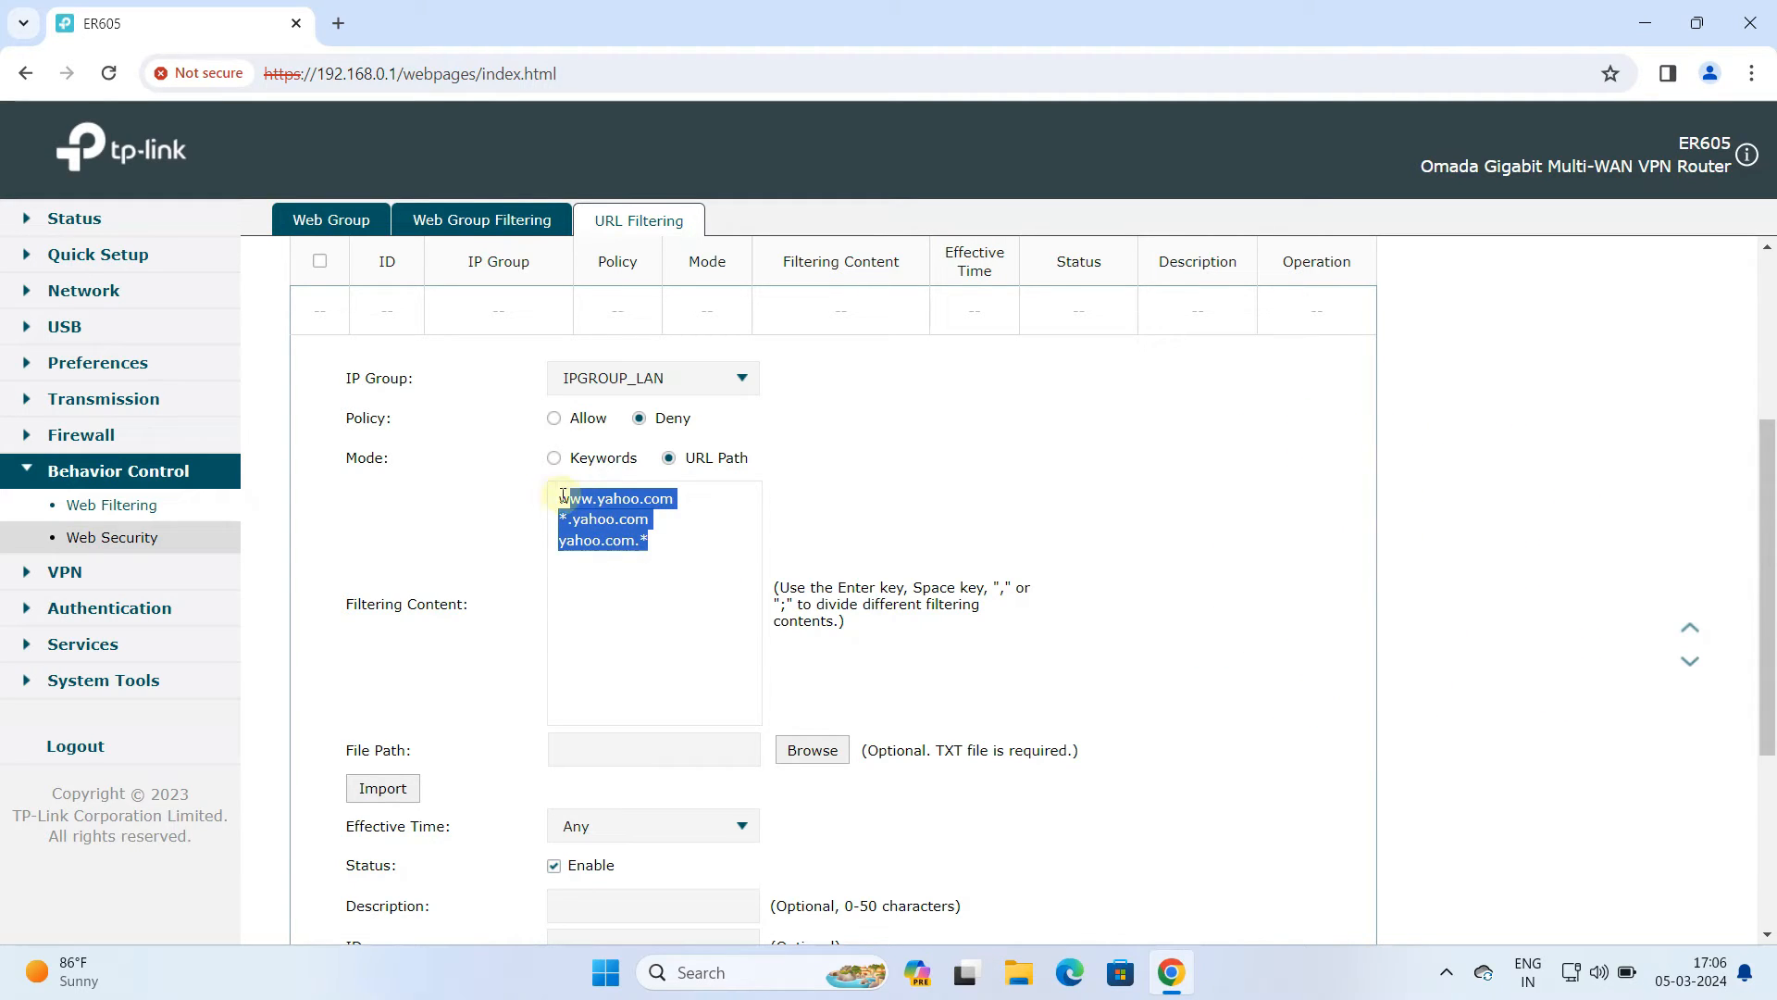
click(666, 563)
scroll(682, 594, down, 3)
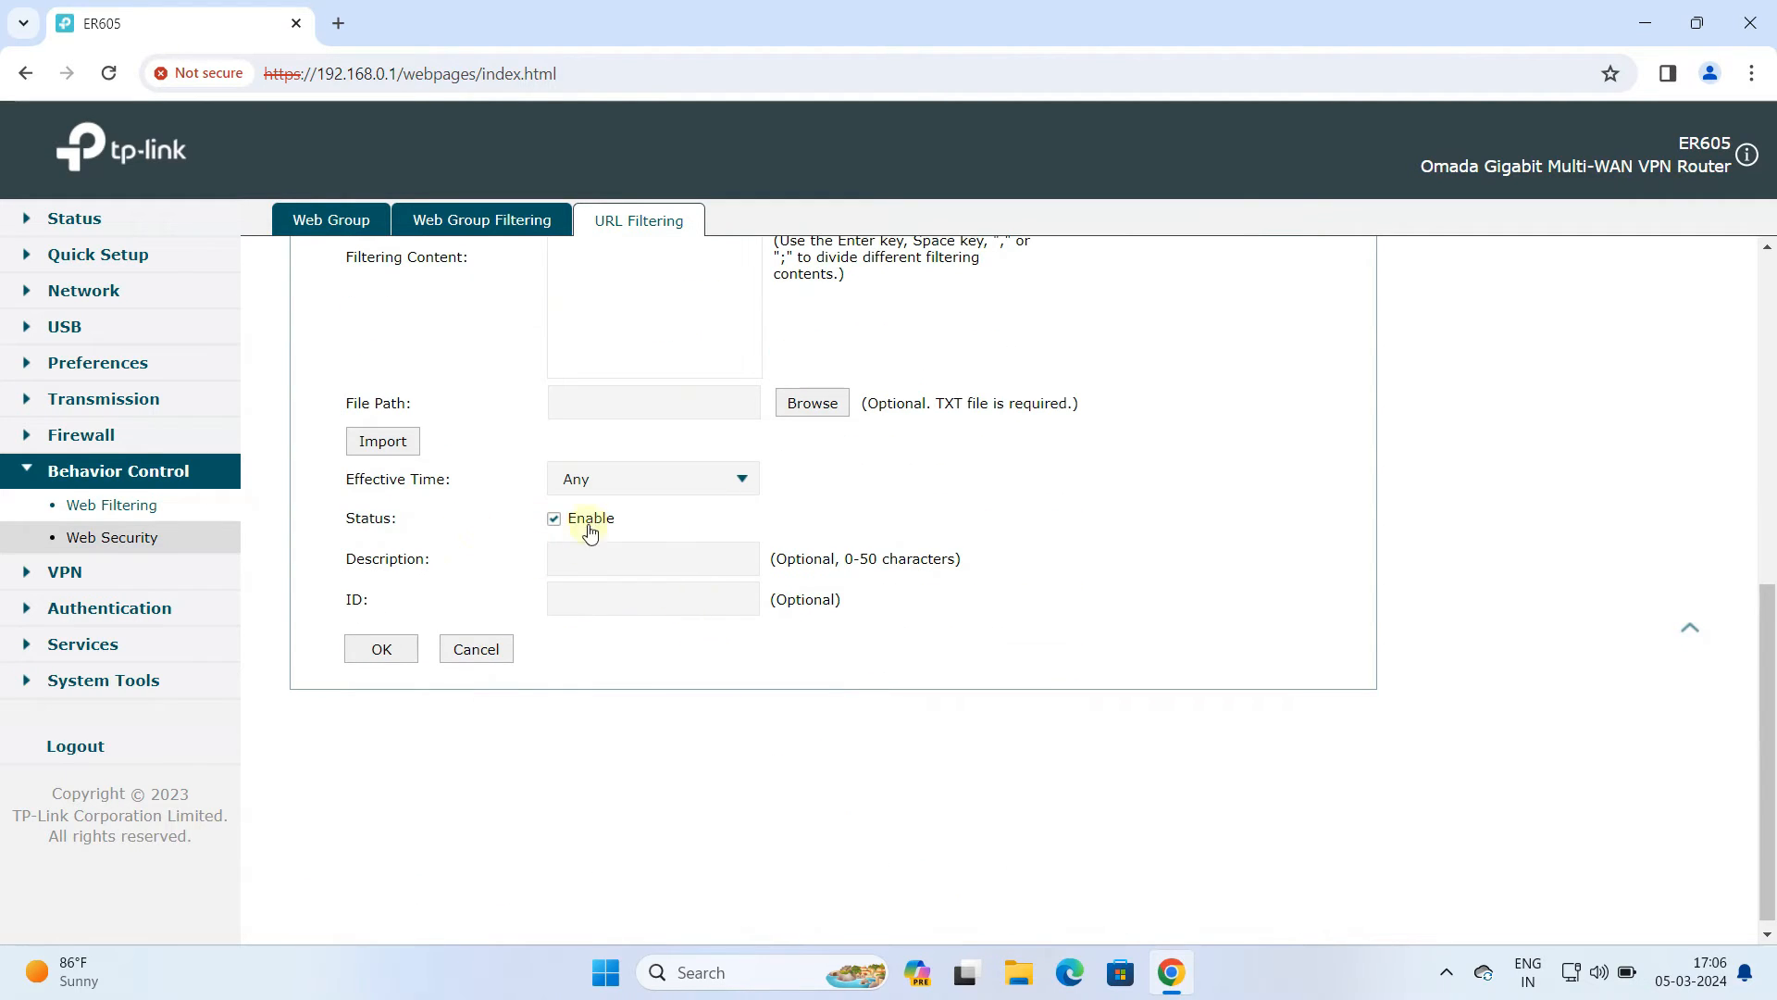
click(590, 556)
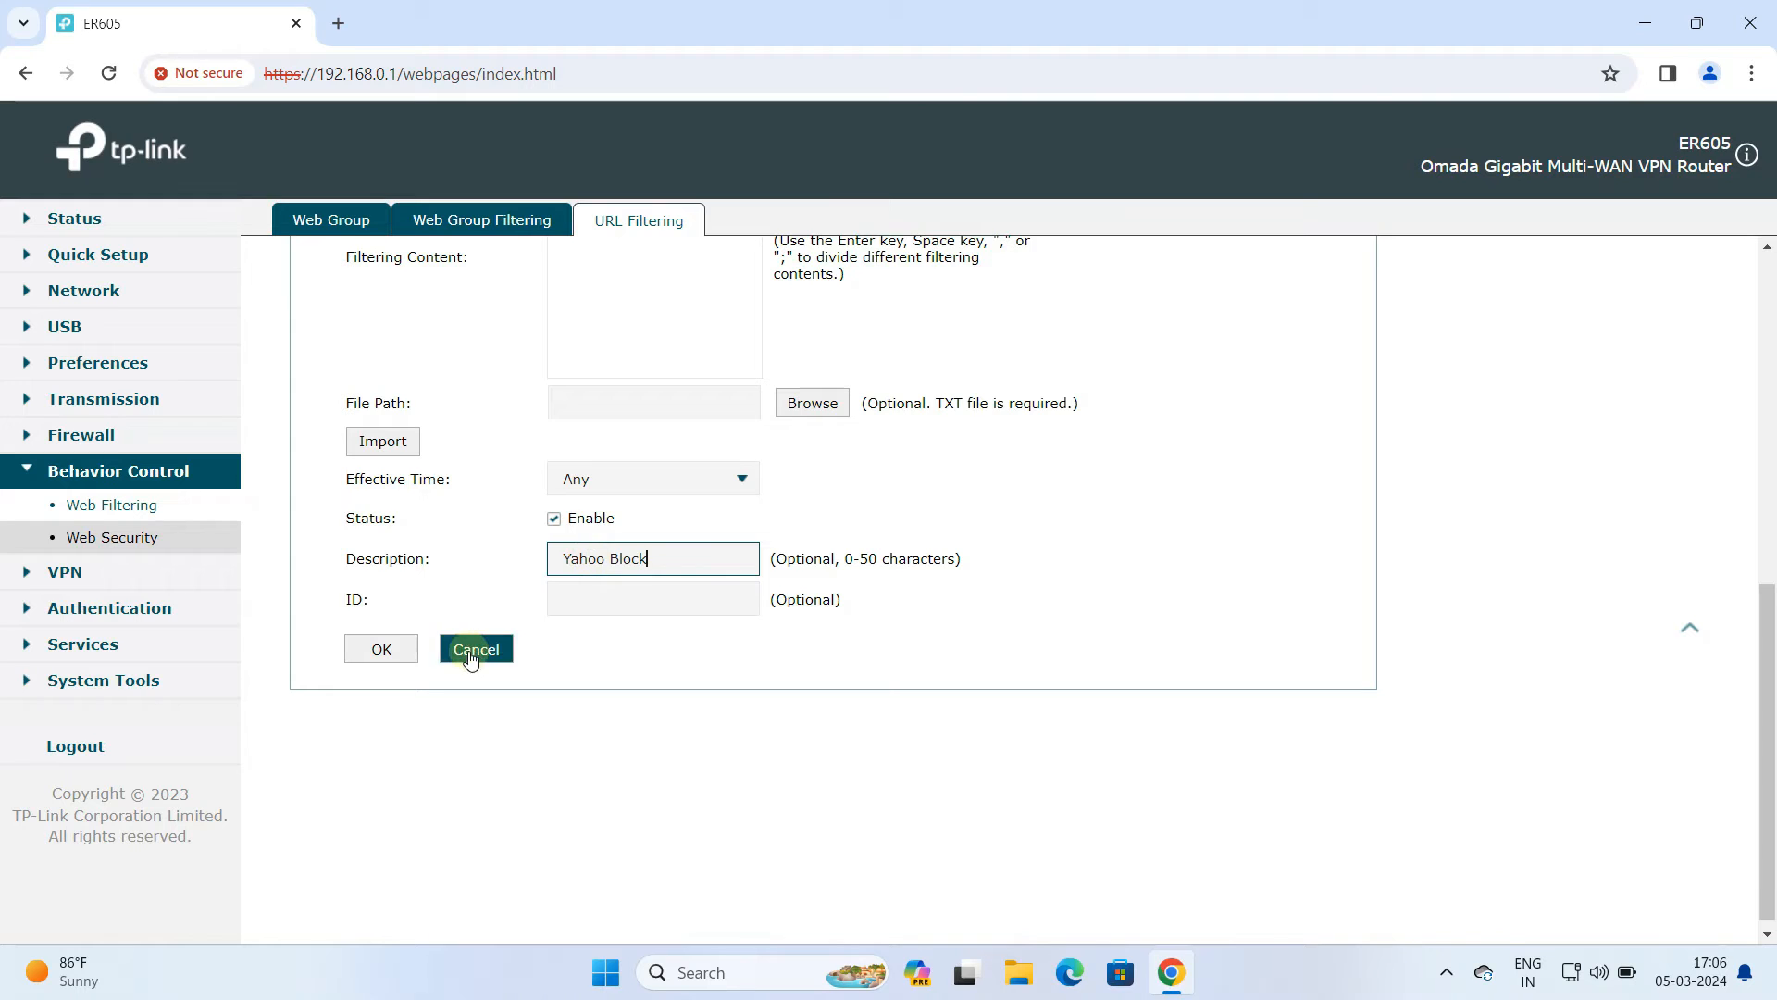
click(381, 648)
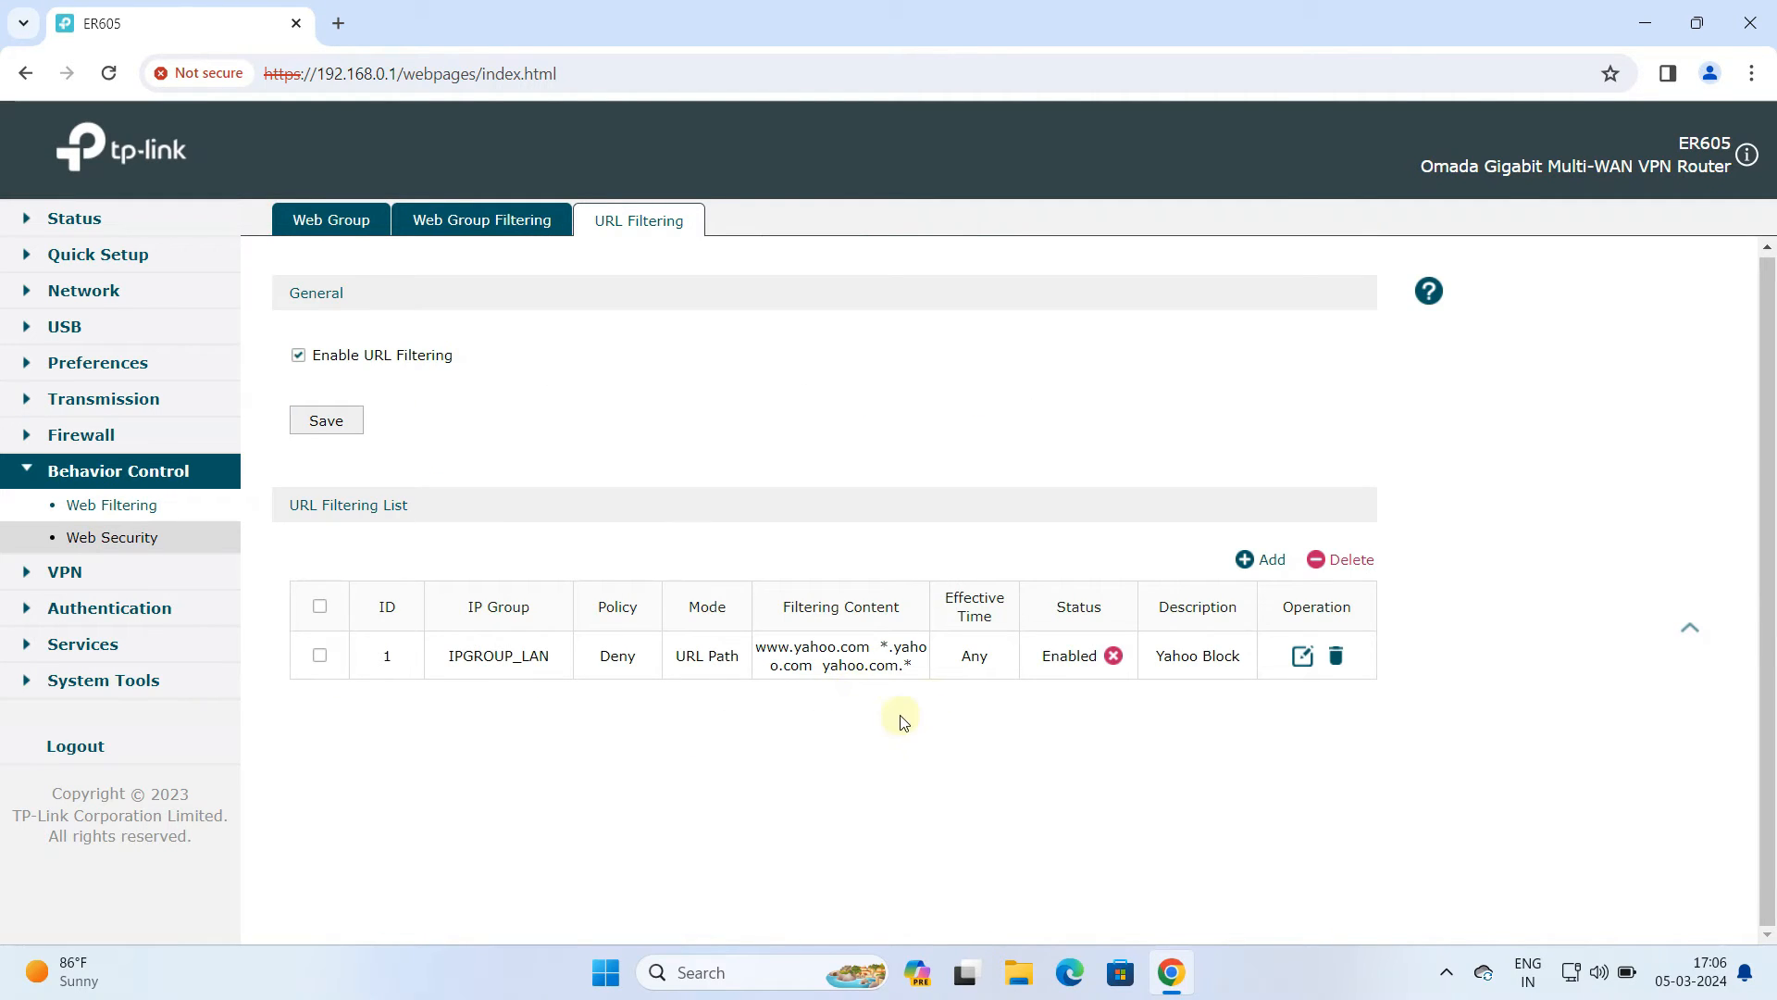
Test the rule by visiting yahoo.com in a new browser tab, then close that tab
drag(755, 653, 928, 675)
click(338, 23)
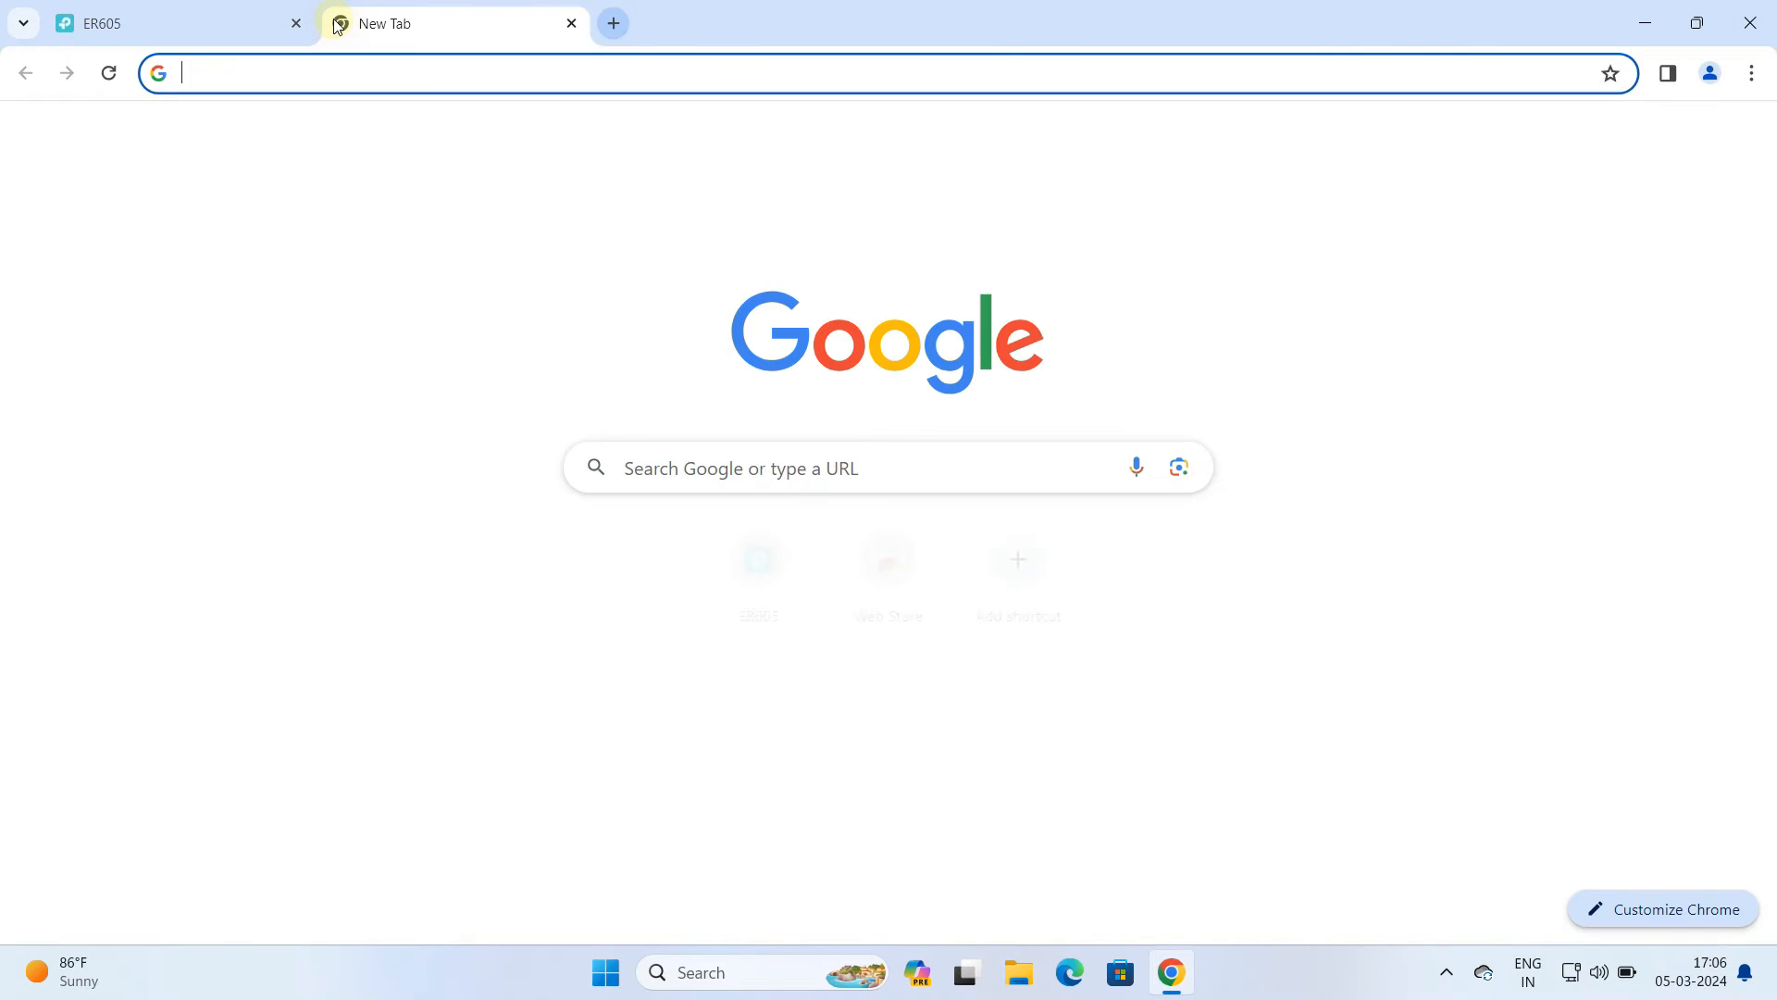
text(yahoo.com)
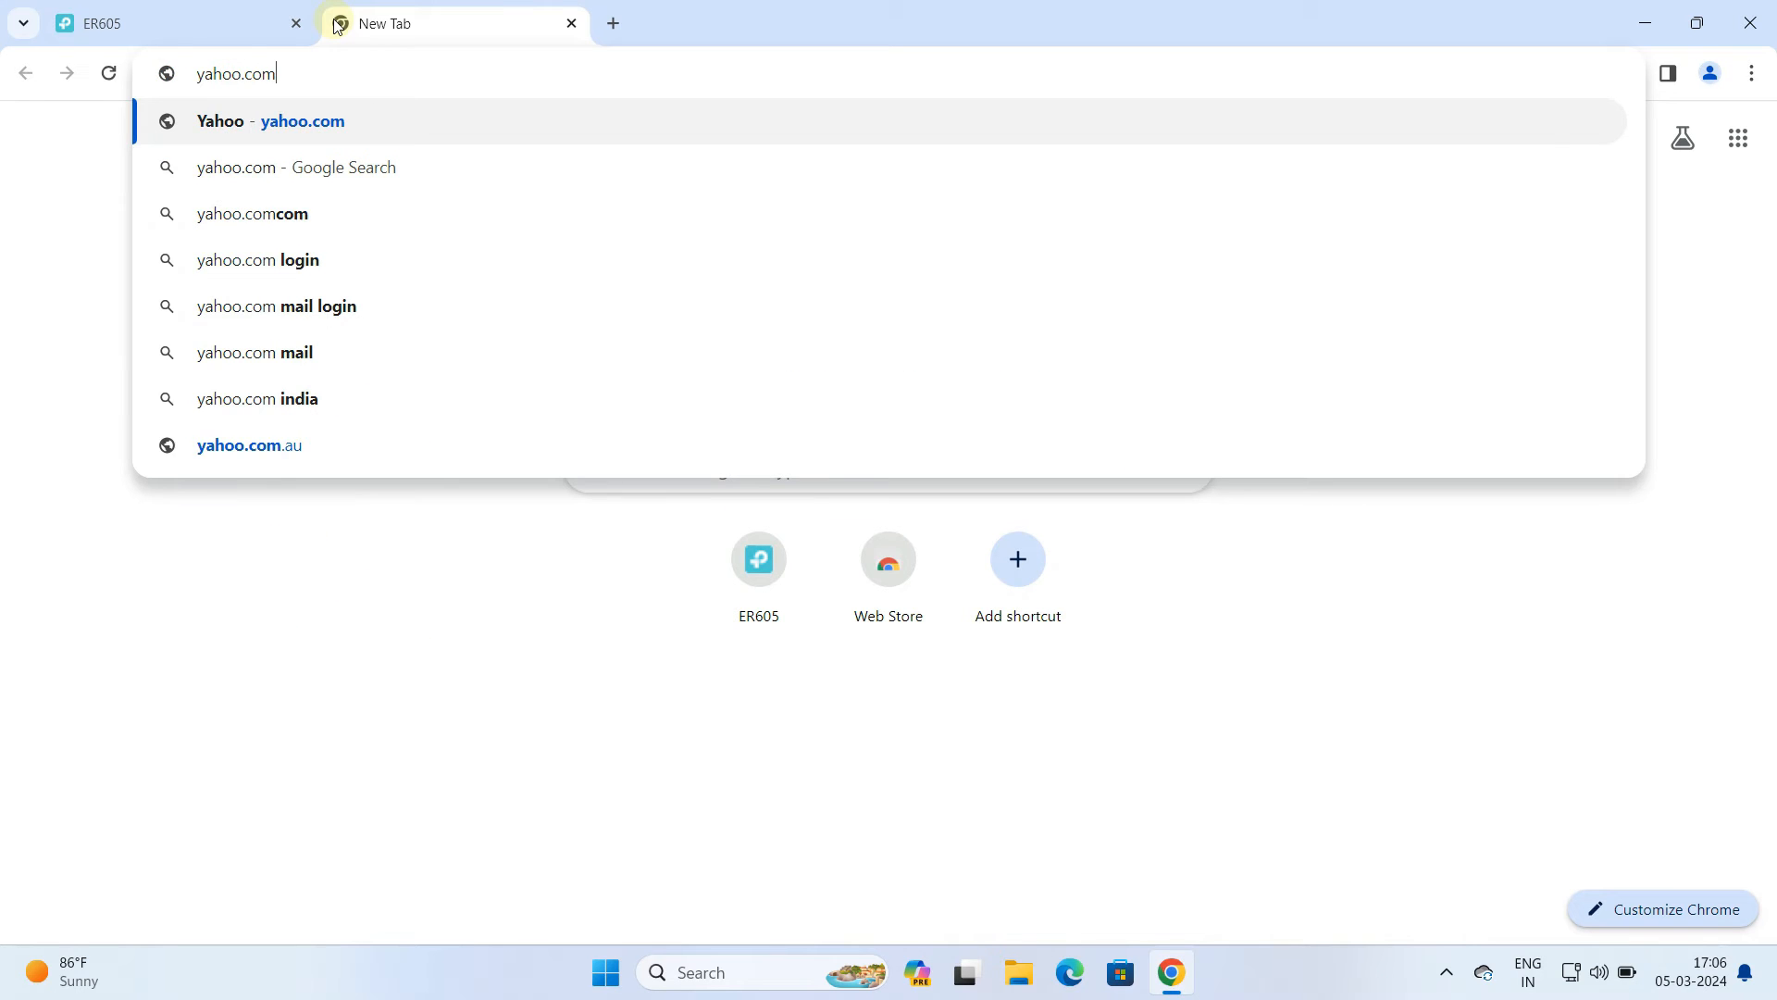
key(Return)
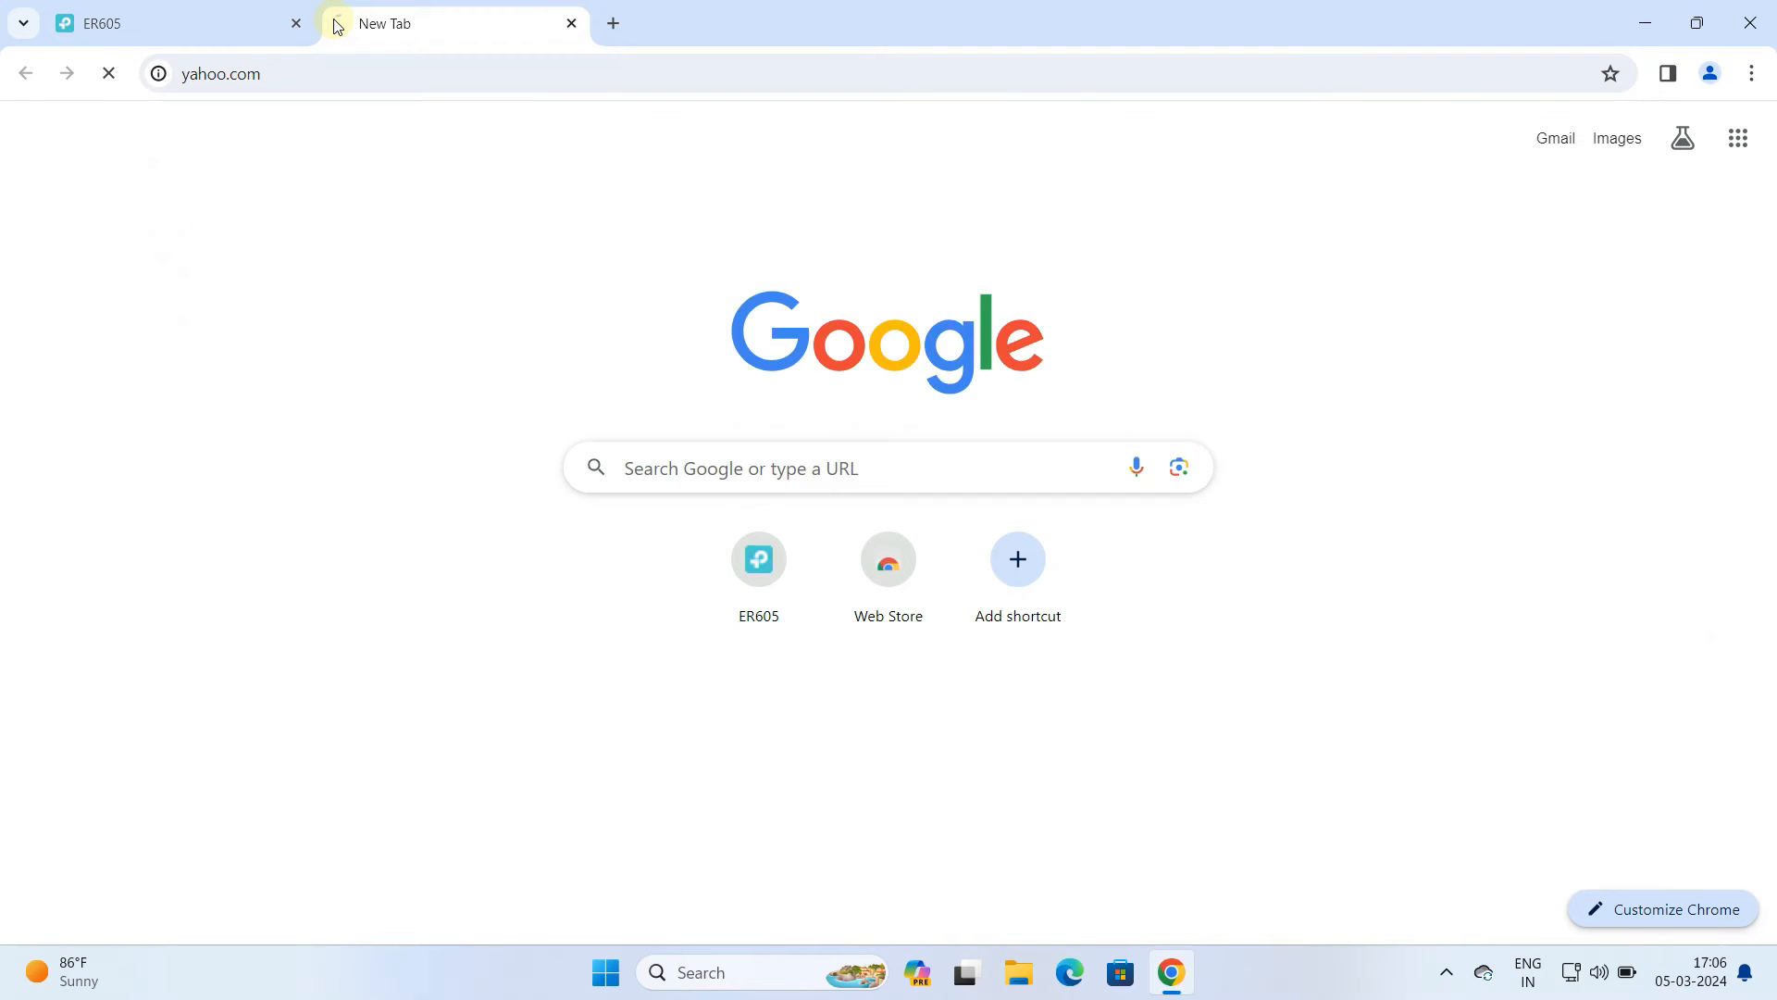
drag(539, 372, 880, 373)
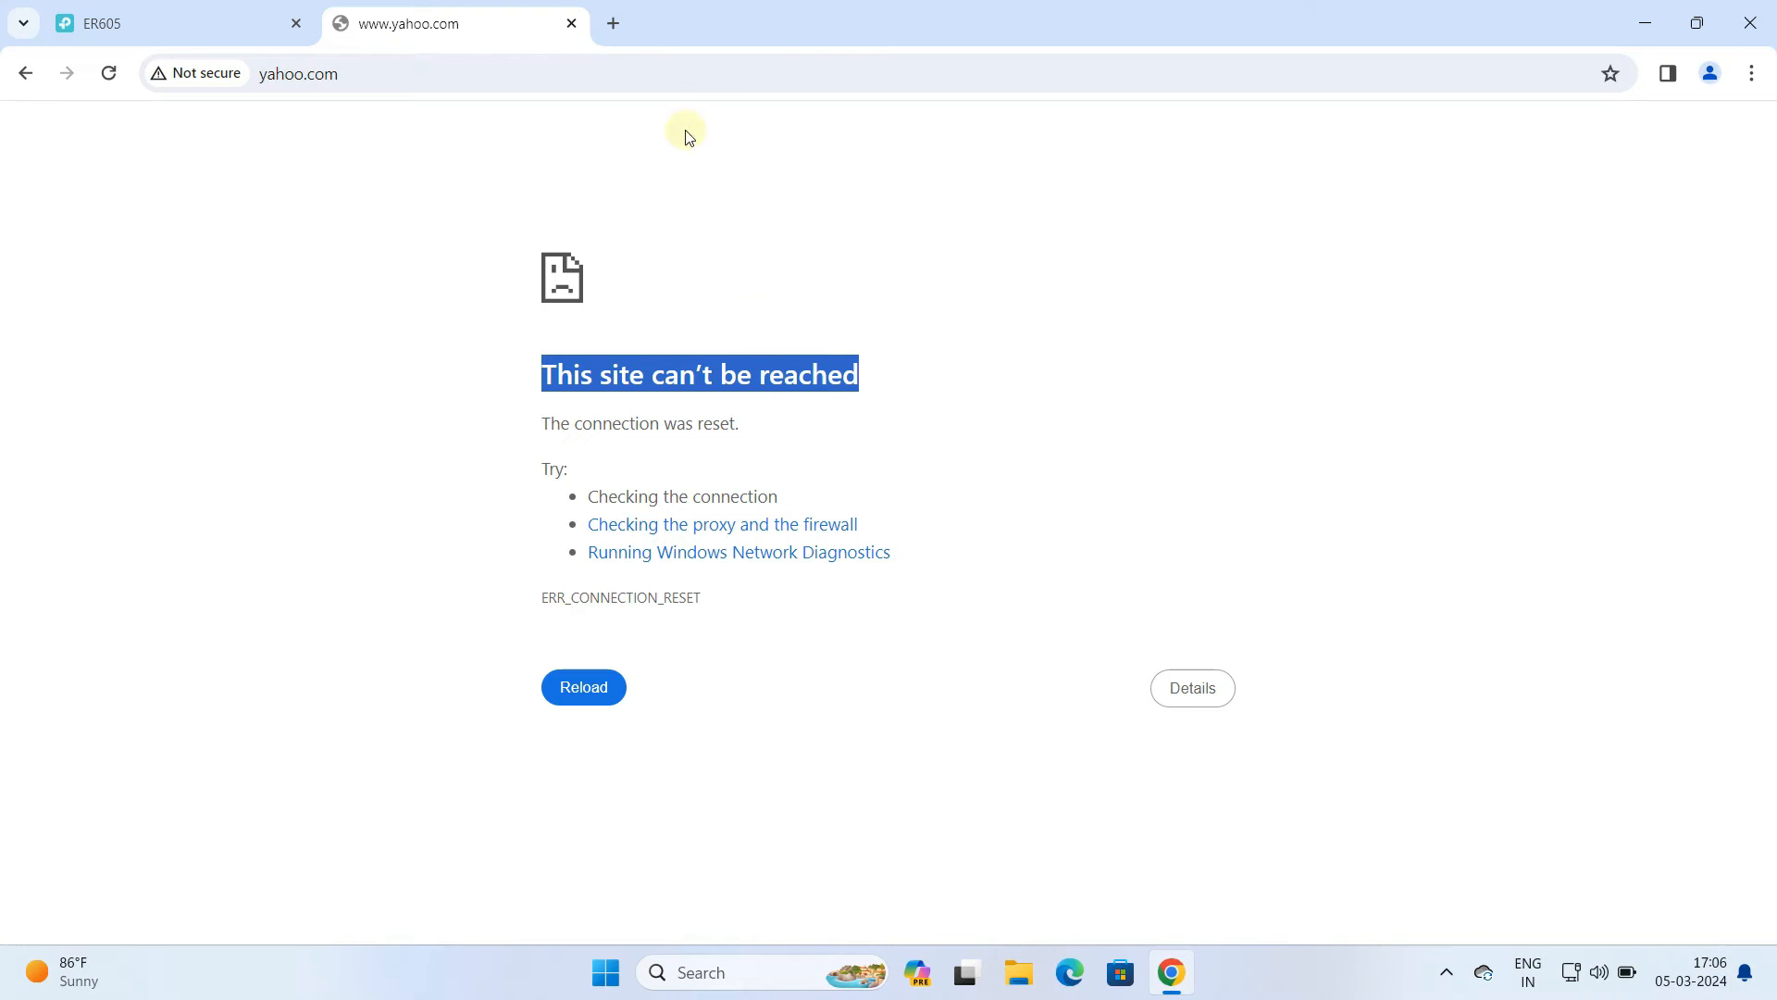
click(573, 28)
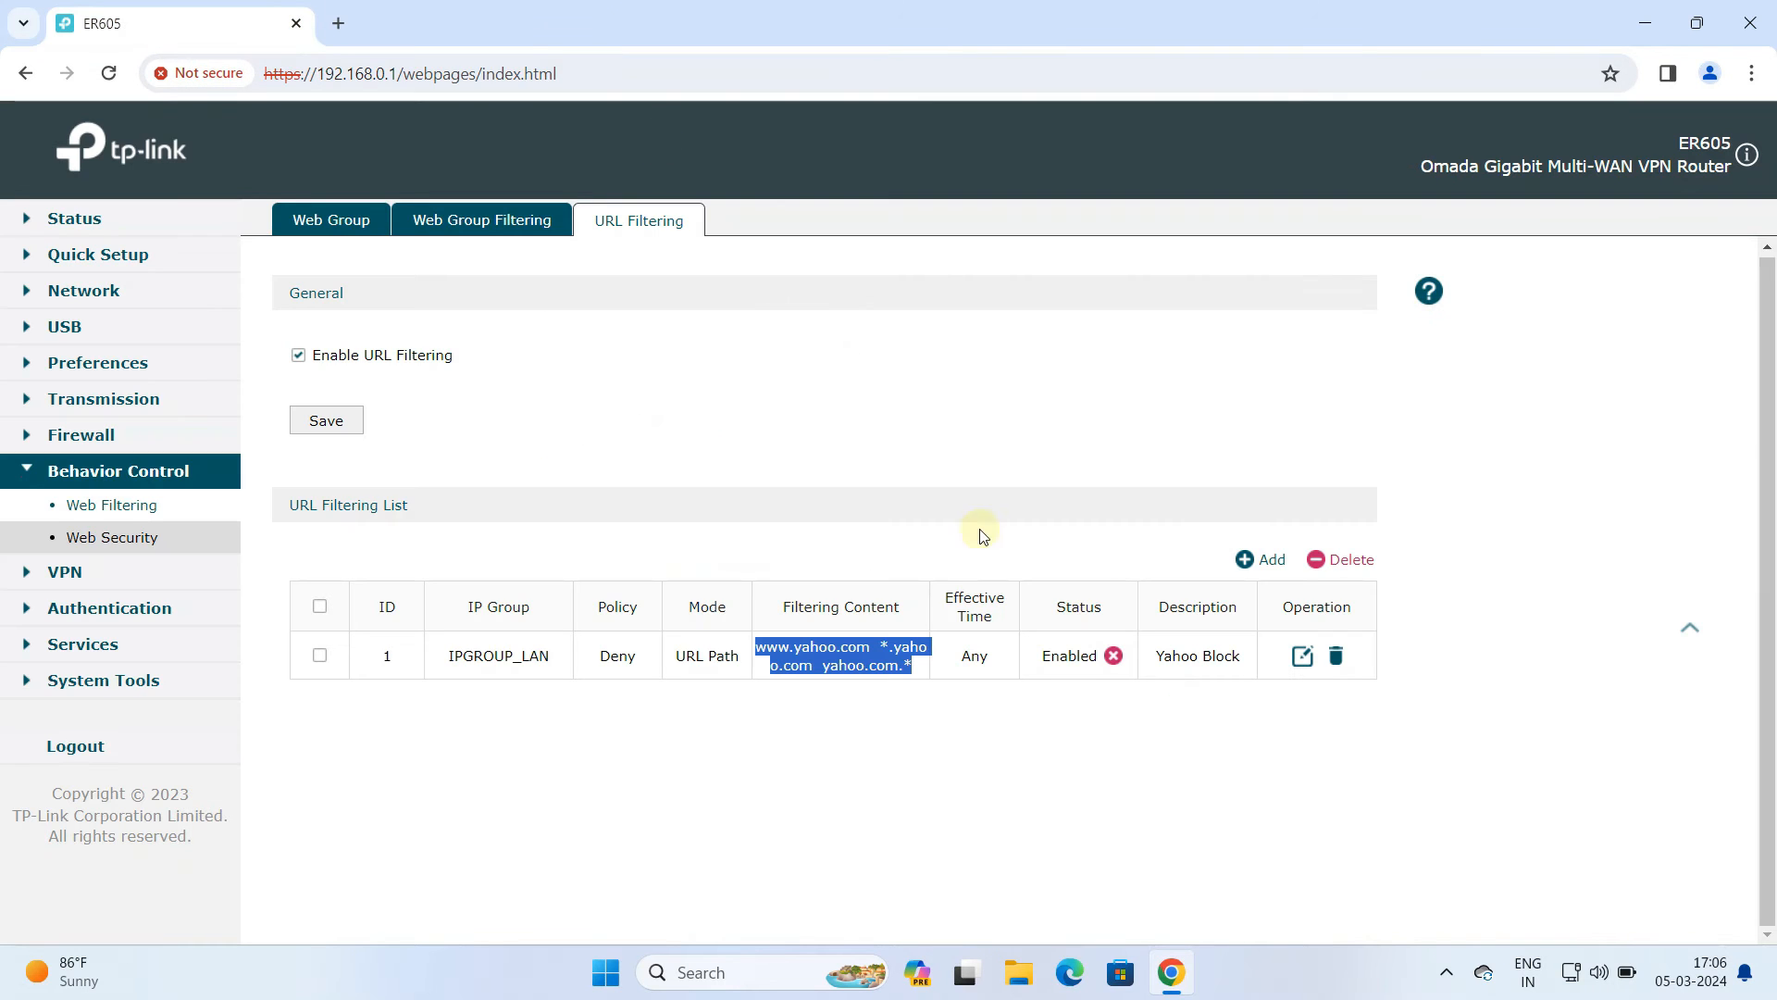
Add another URL filtering rule with the IP group IPGROUP_LAN
click(1241, 562)
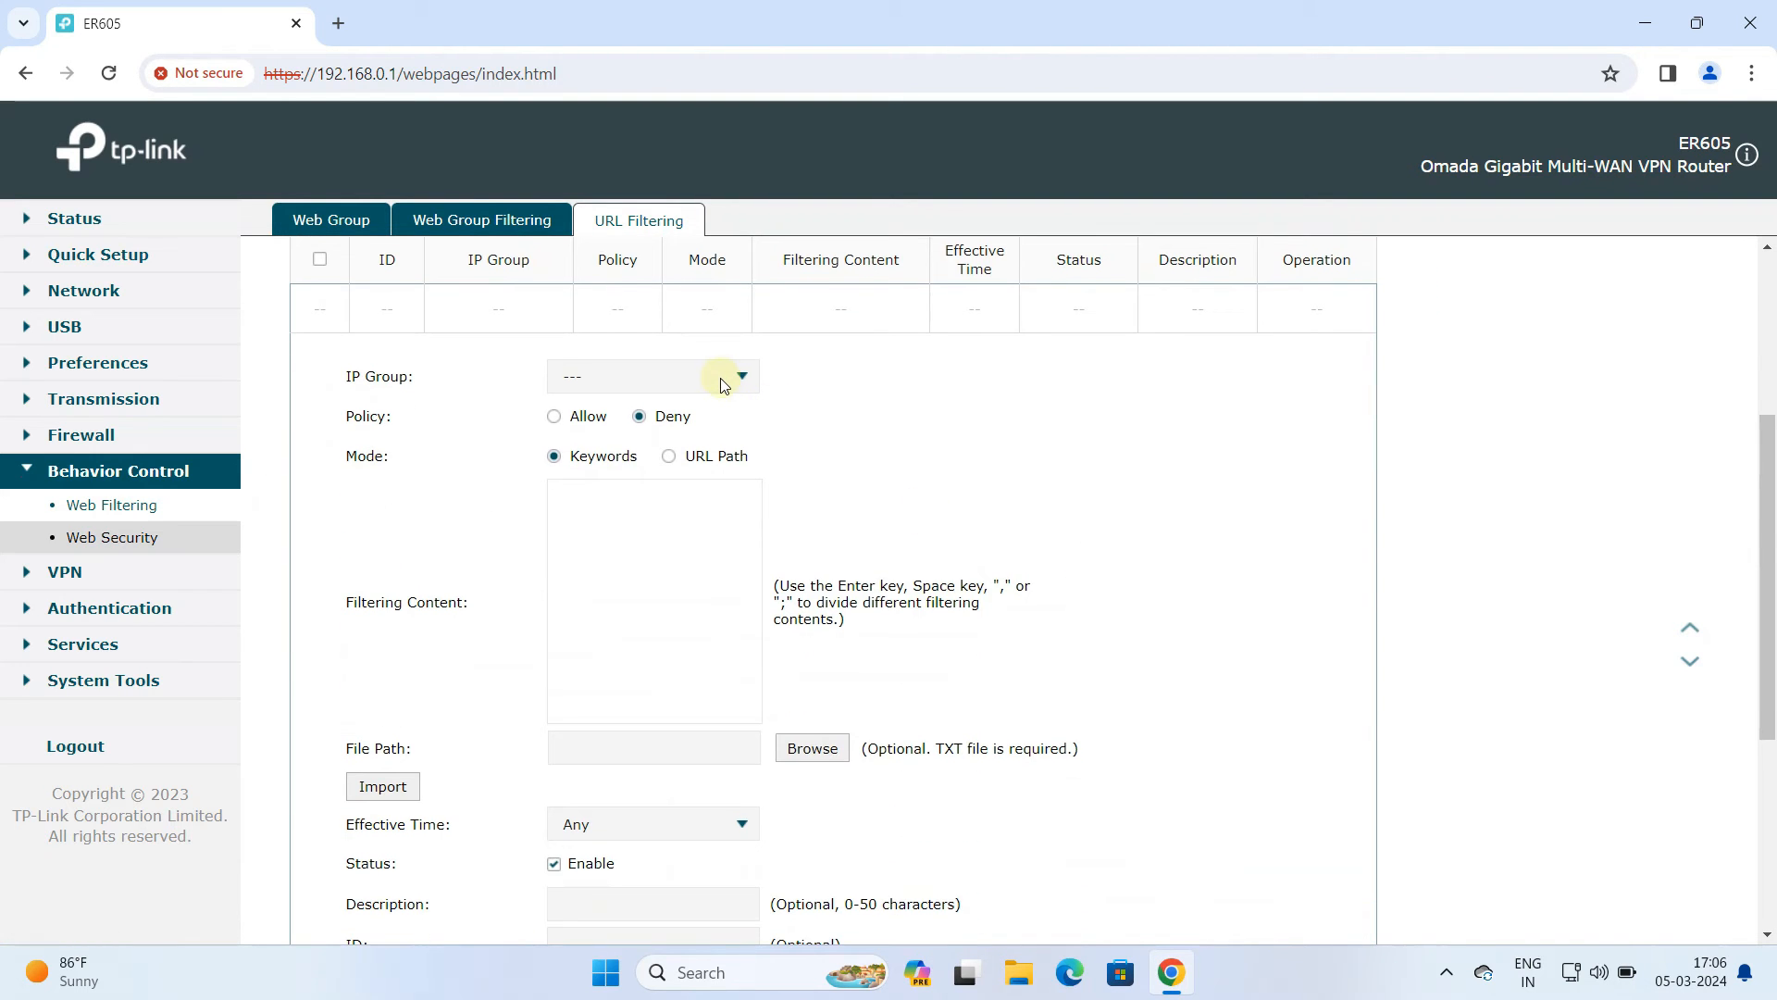
click(724, 385)
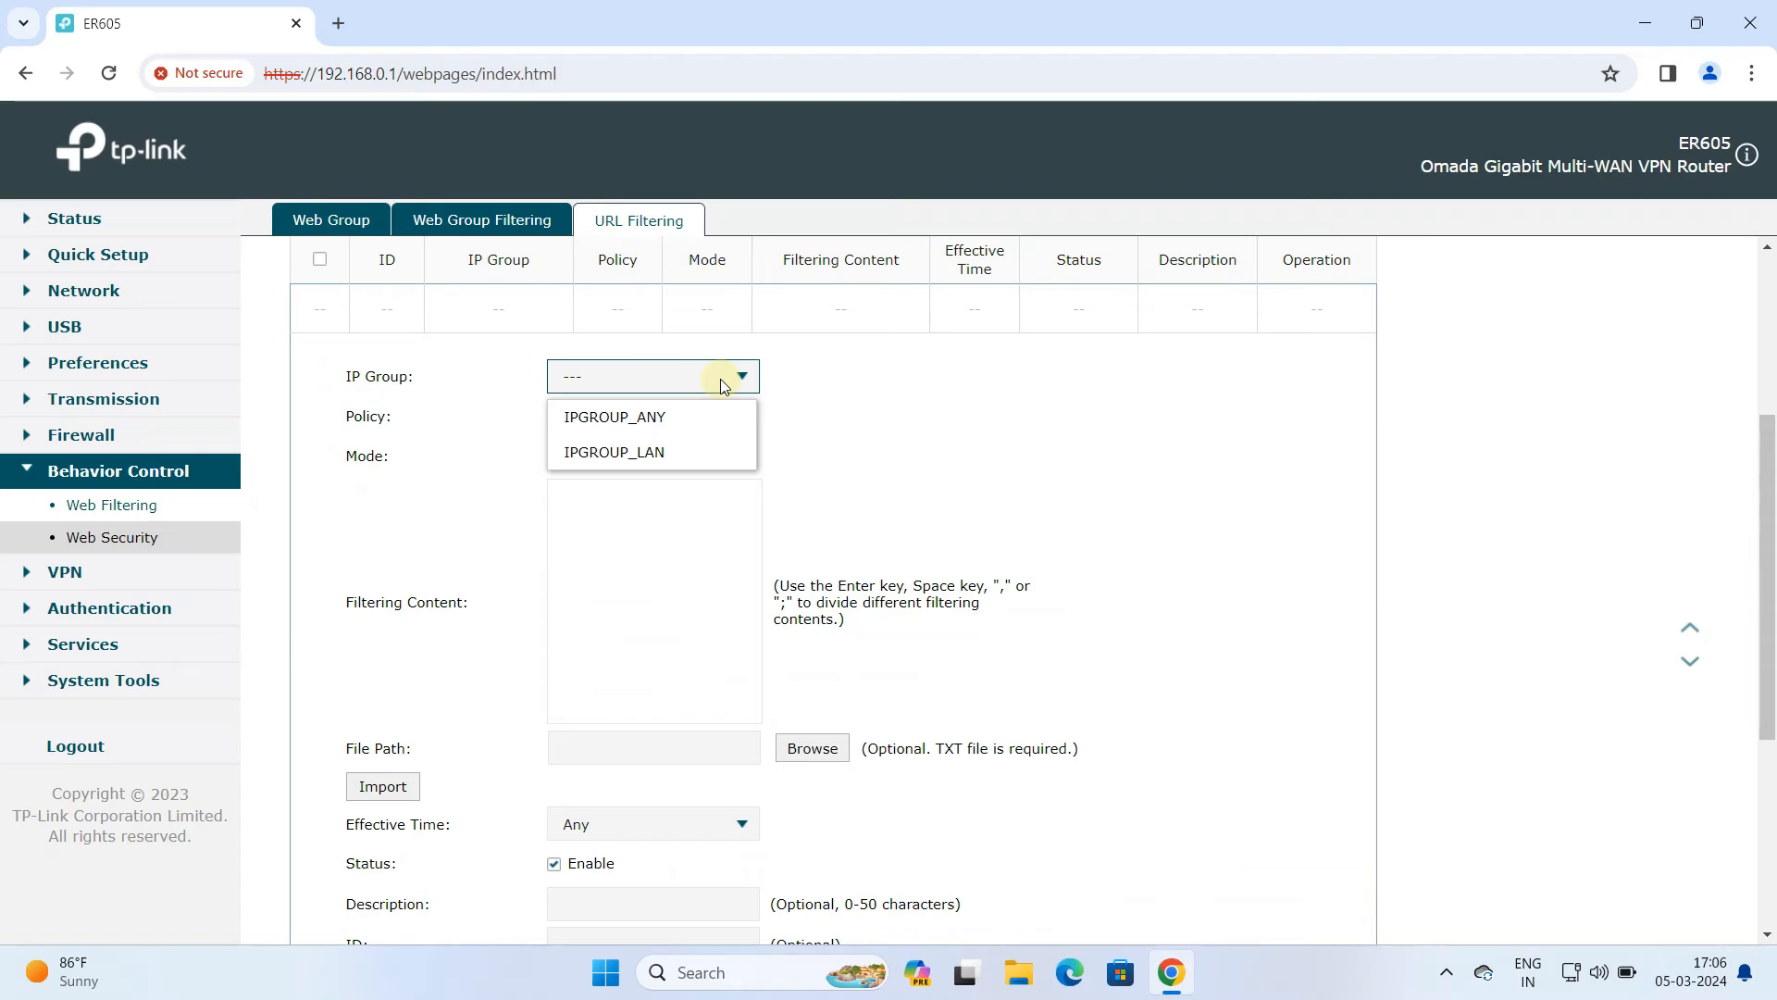
click(695, 460)
scroll(738, 456, down, 1)
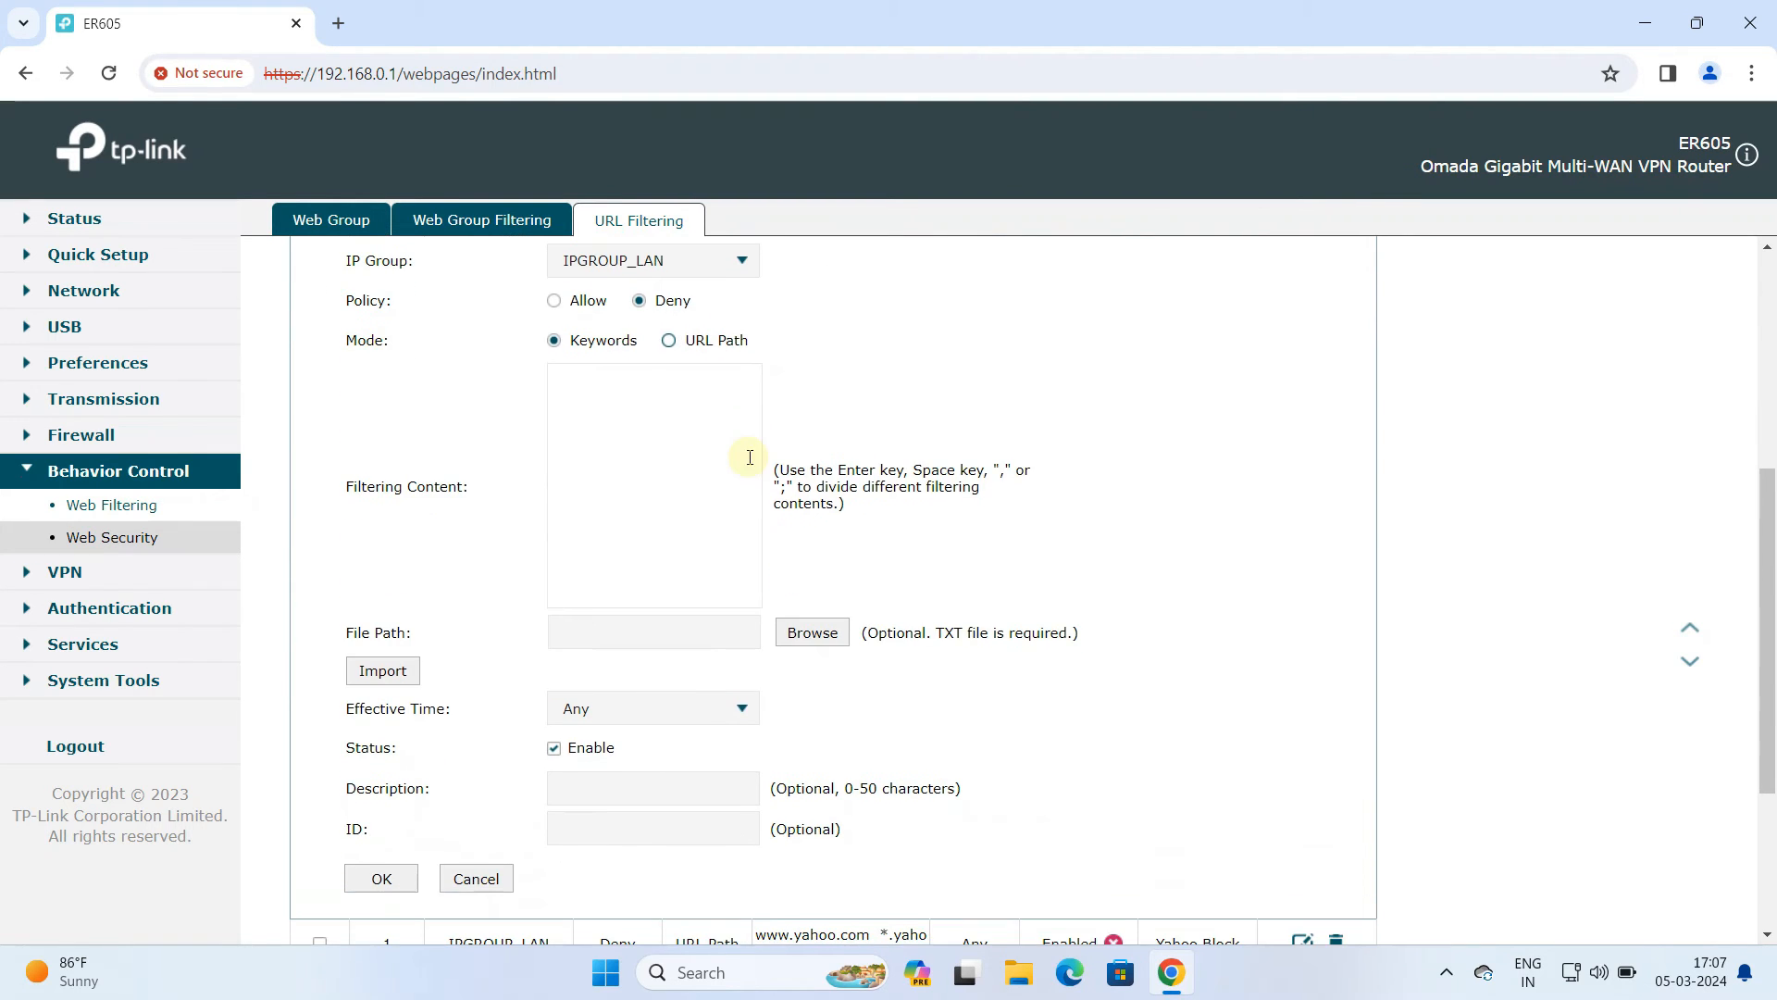
click(670, 342)
click(672, 394)
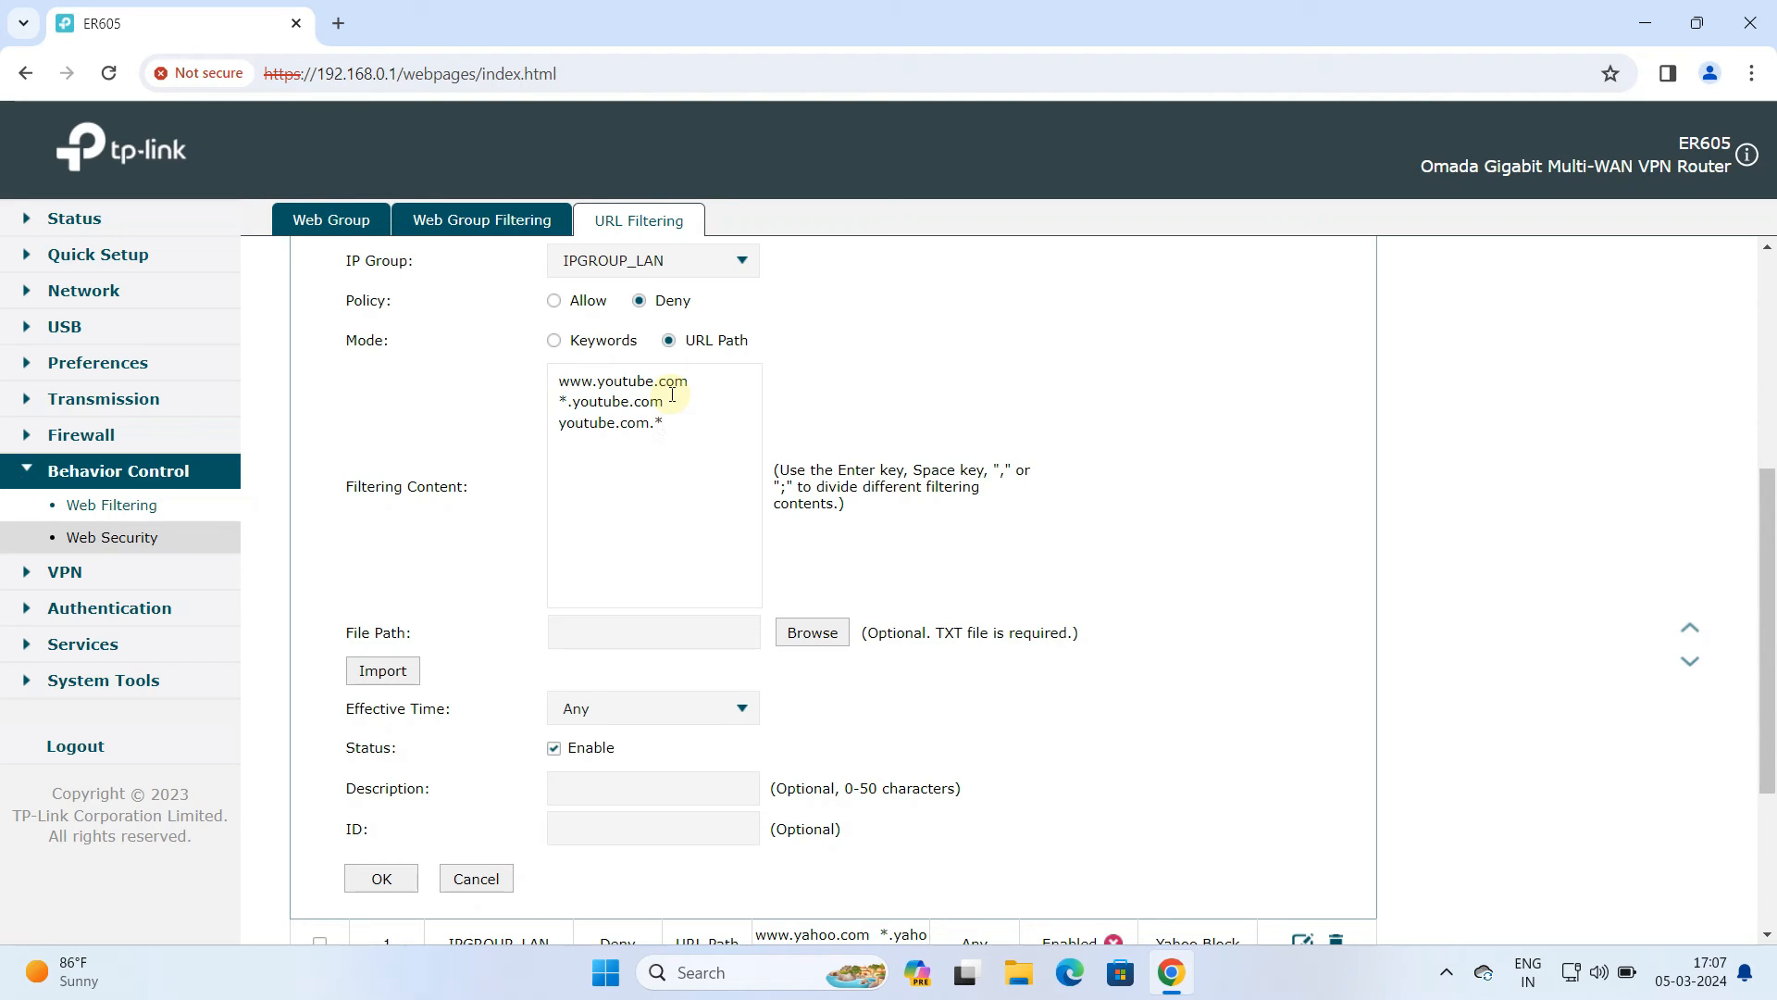
drag(665, 424, 559, 379)
Set the new rule's description to YT Block and save the rule
scroll(665, 444, down, 1)
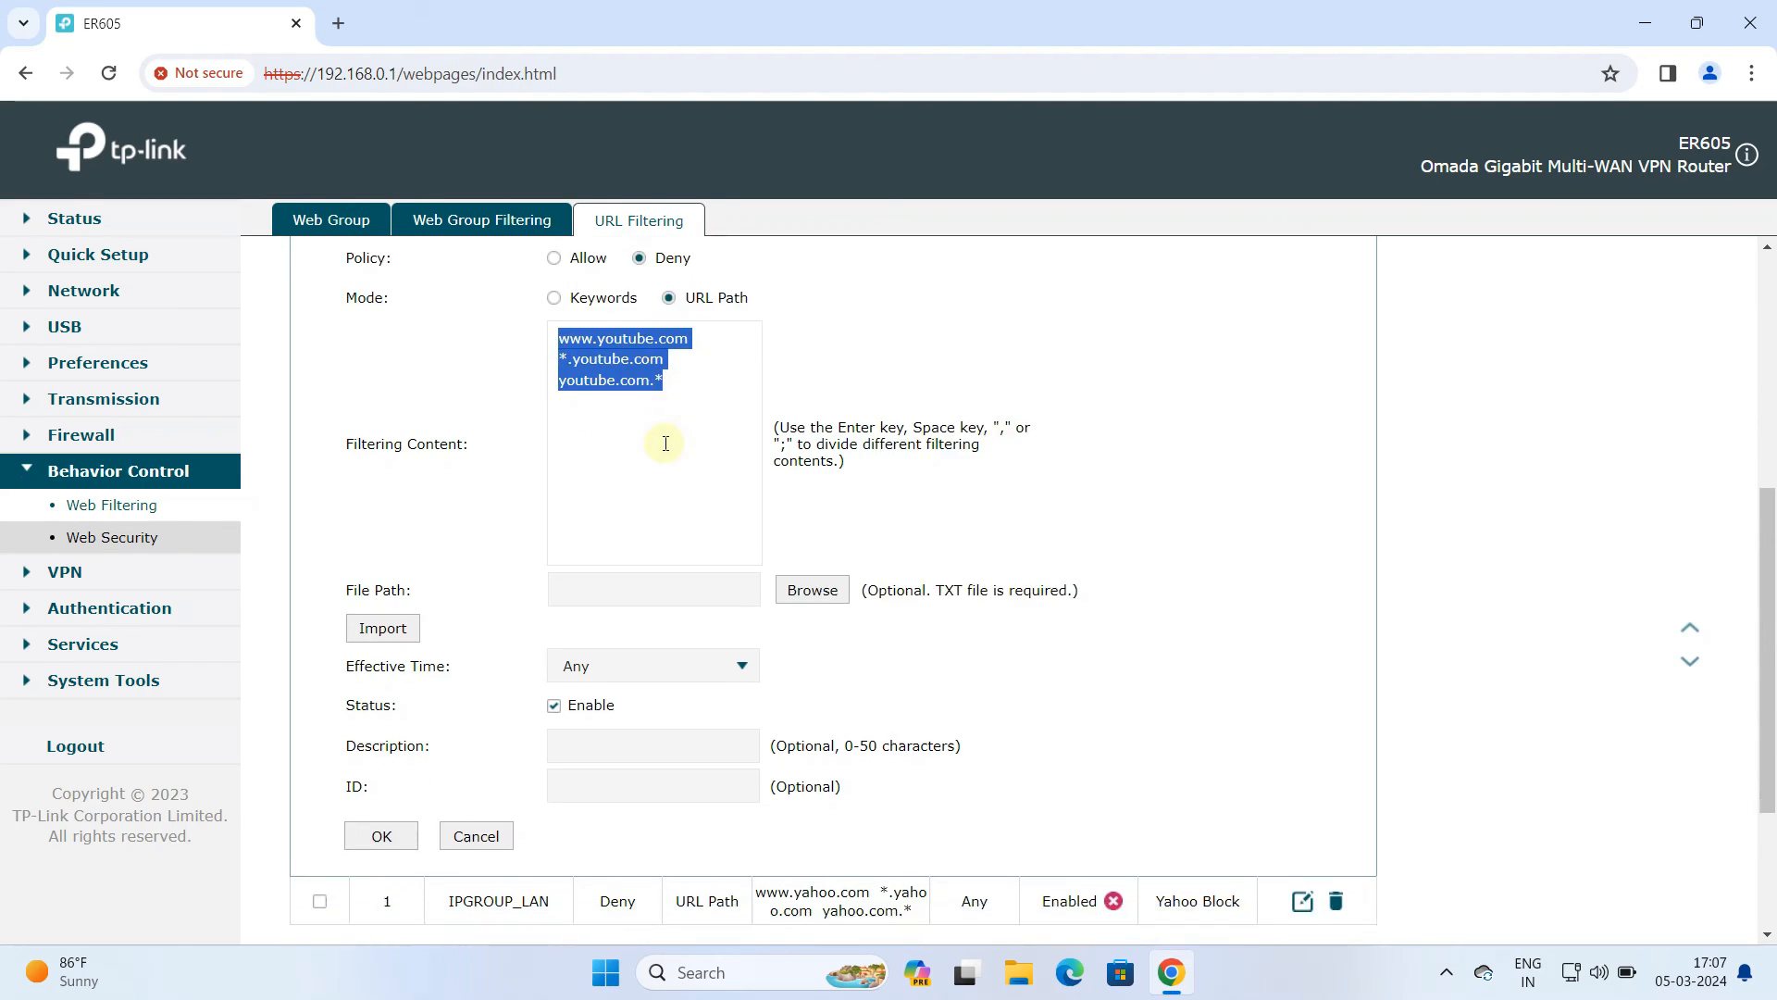
scroll(666, 443, down, 2)
click(616, 555)
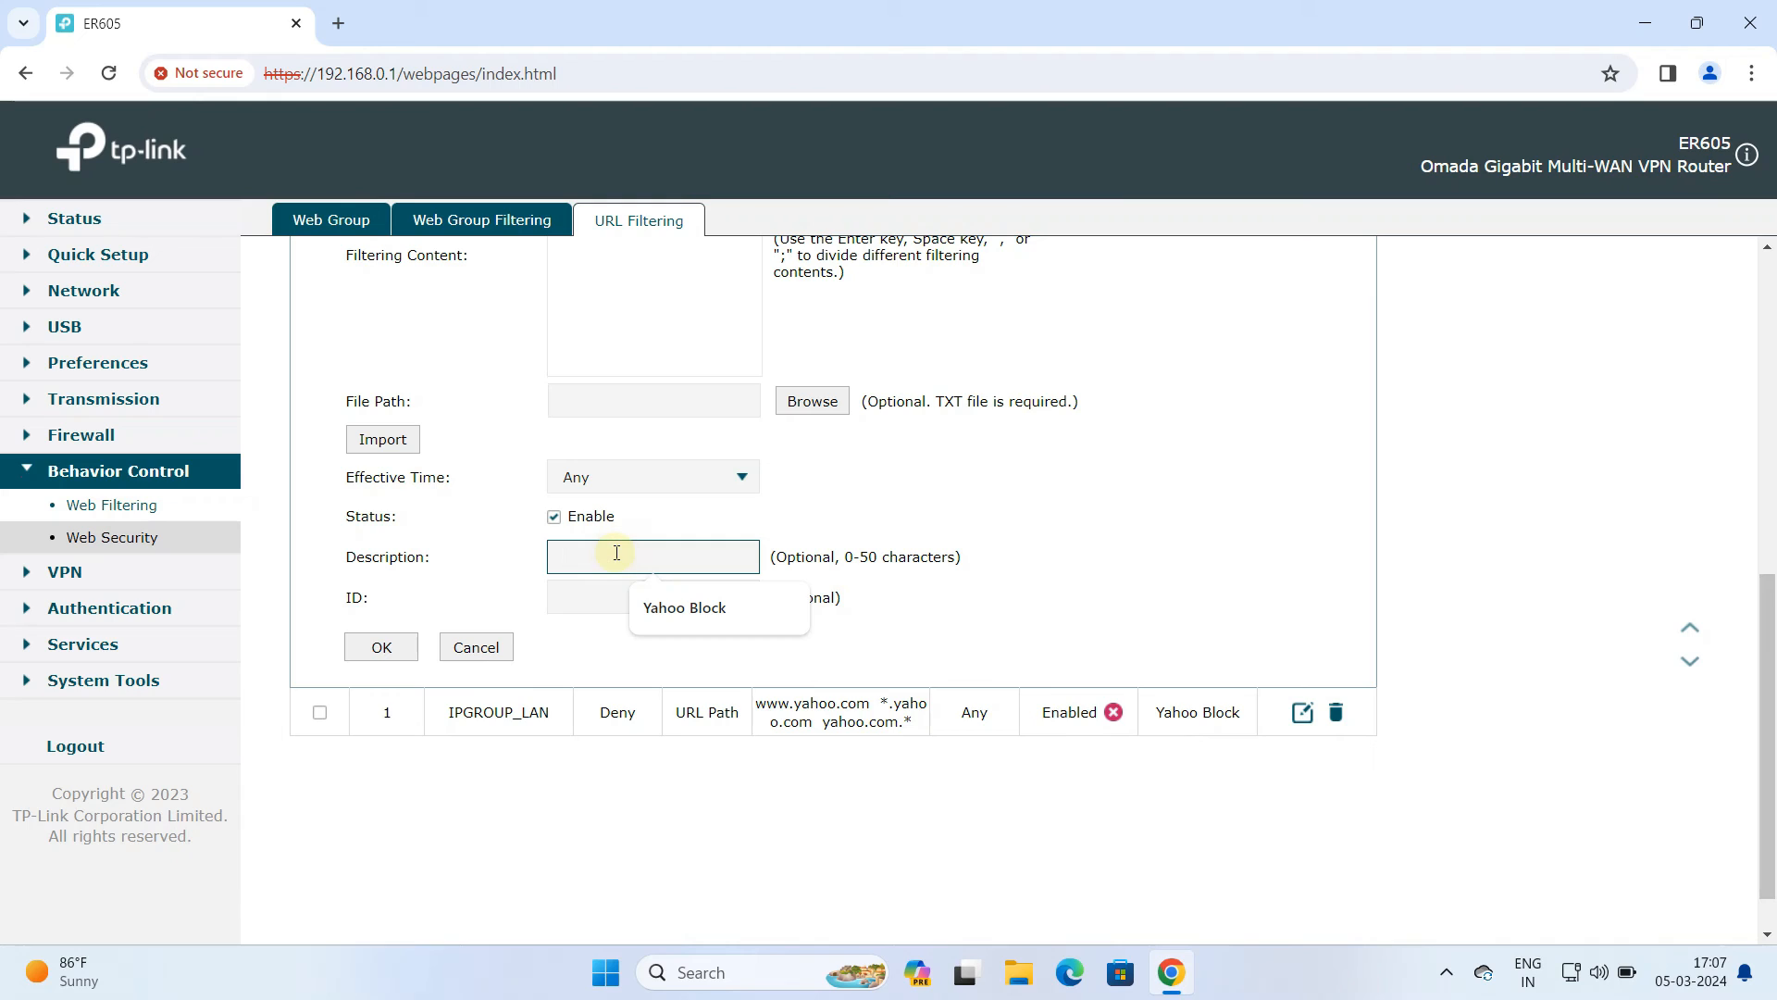
text(YT Block)
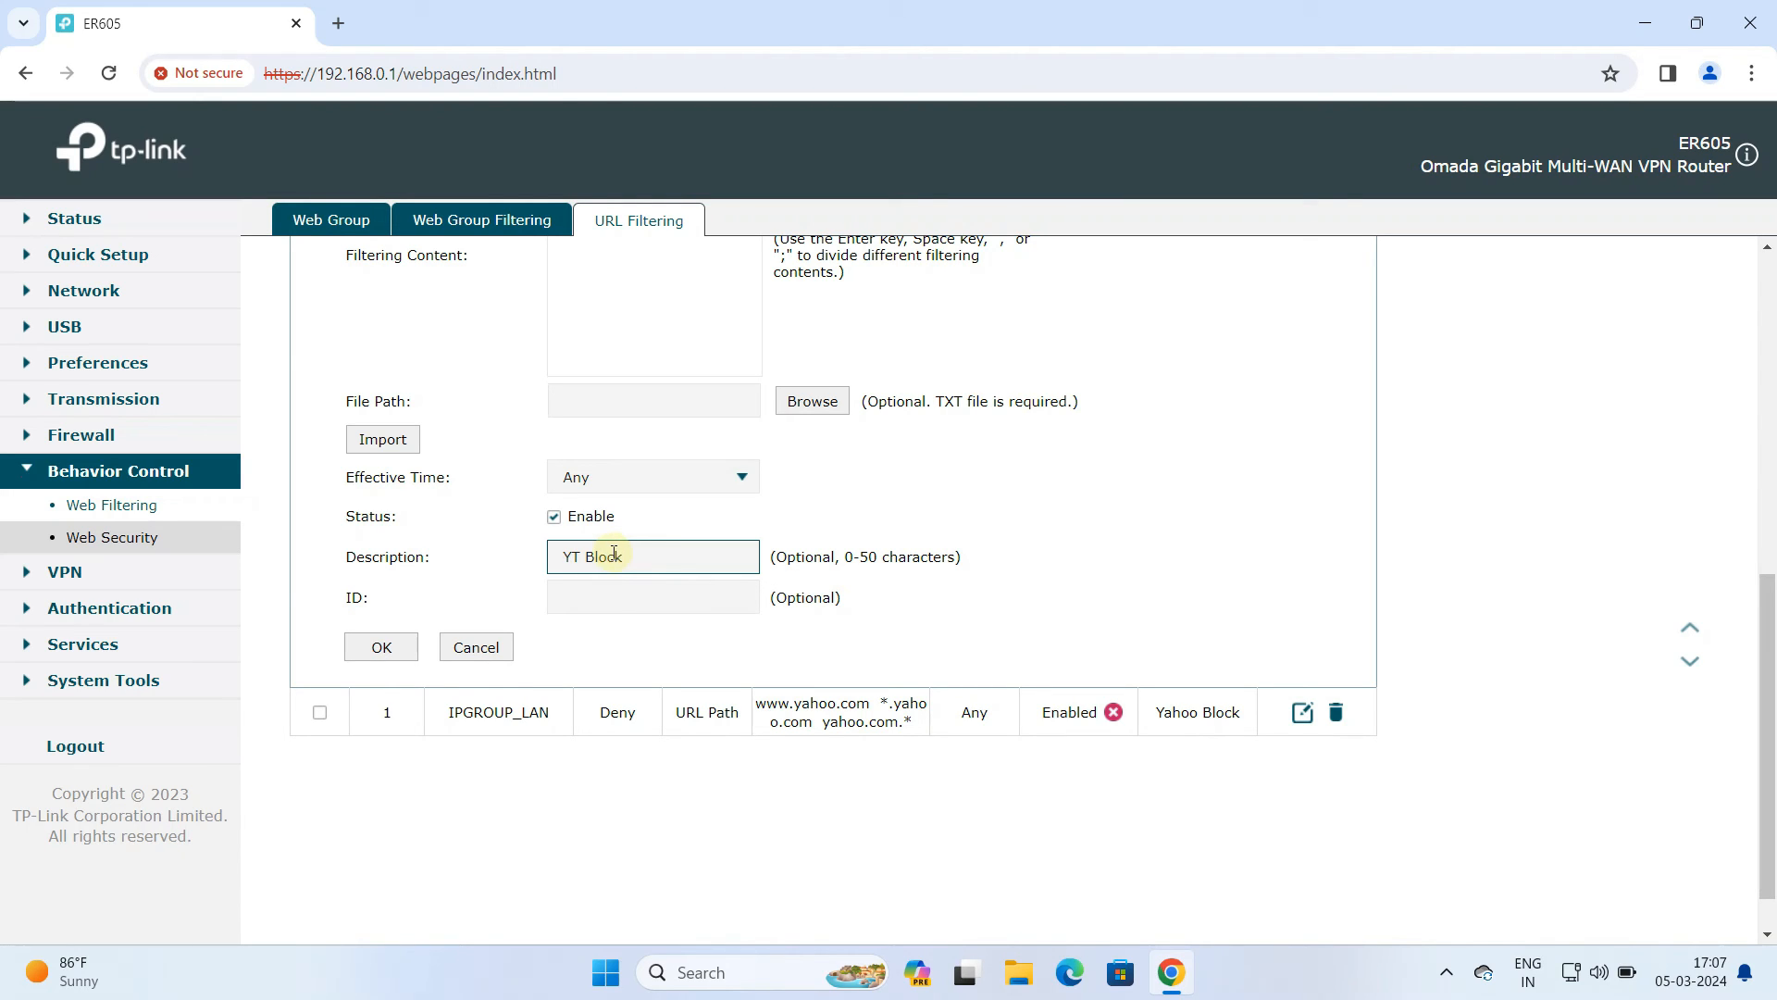
click(385, 654)
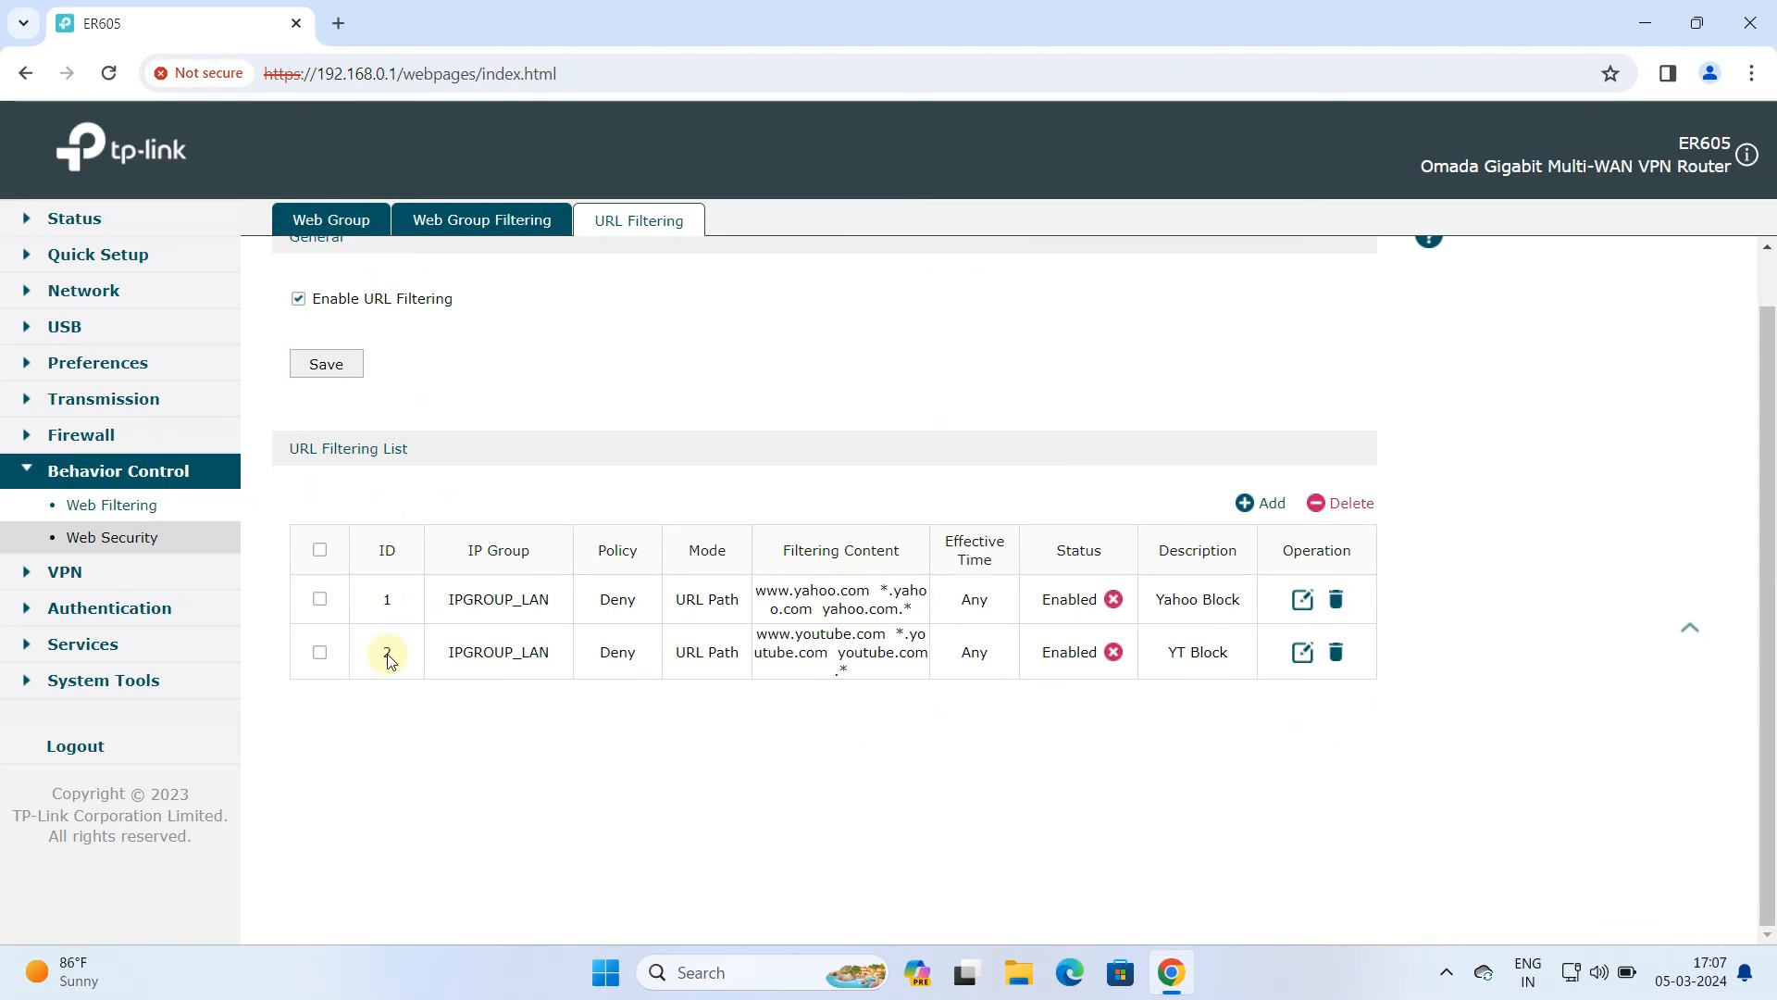
Test the YouTube rule by searching for youtube in a new browser tab and opening youtube.com
drag(758, 634, 897, 654)
click(341, 23)
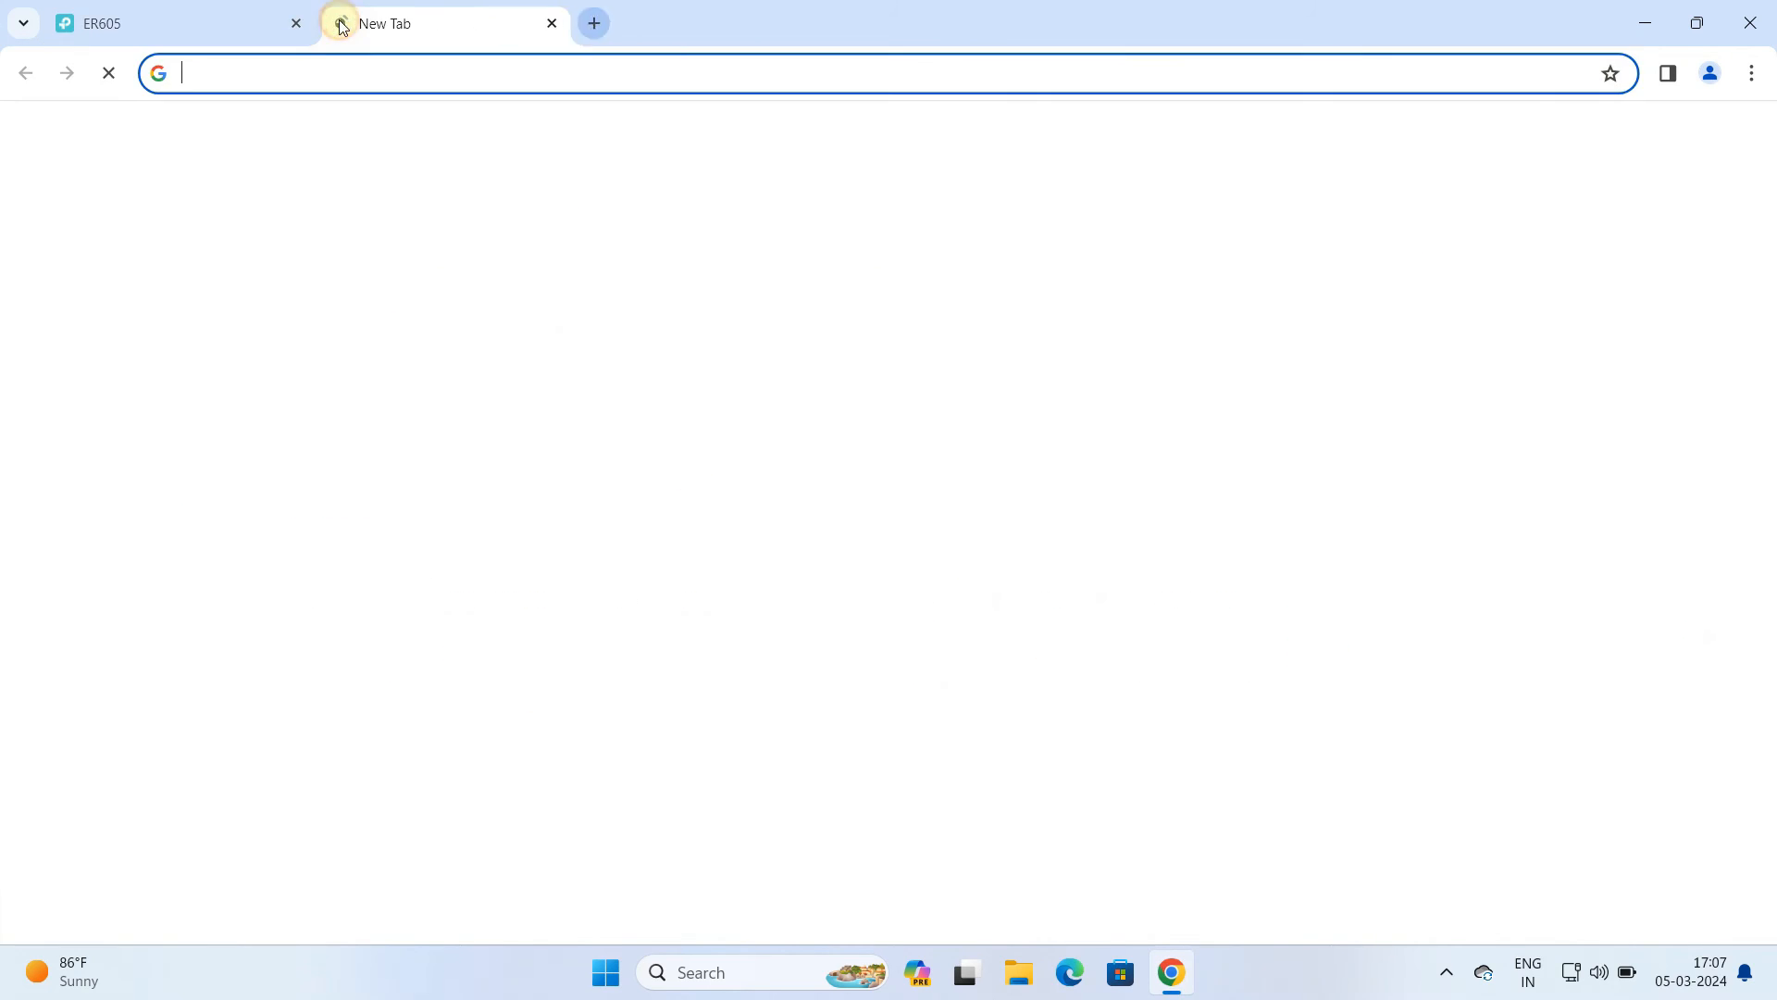
text(ya)
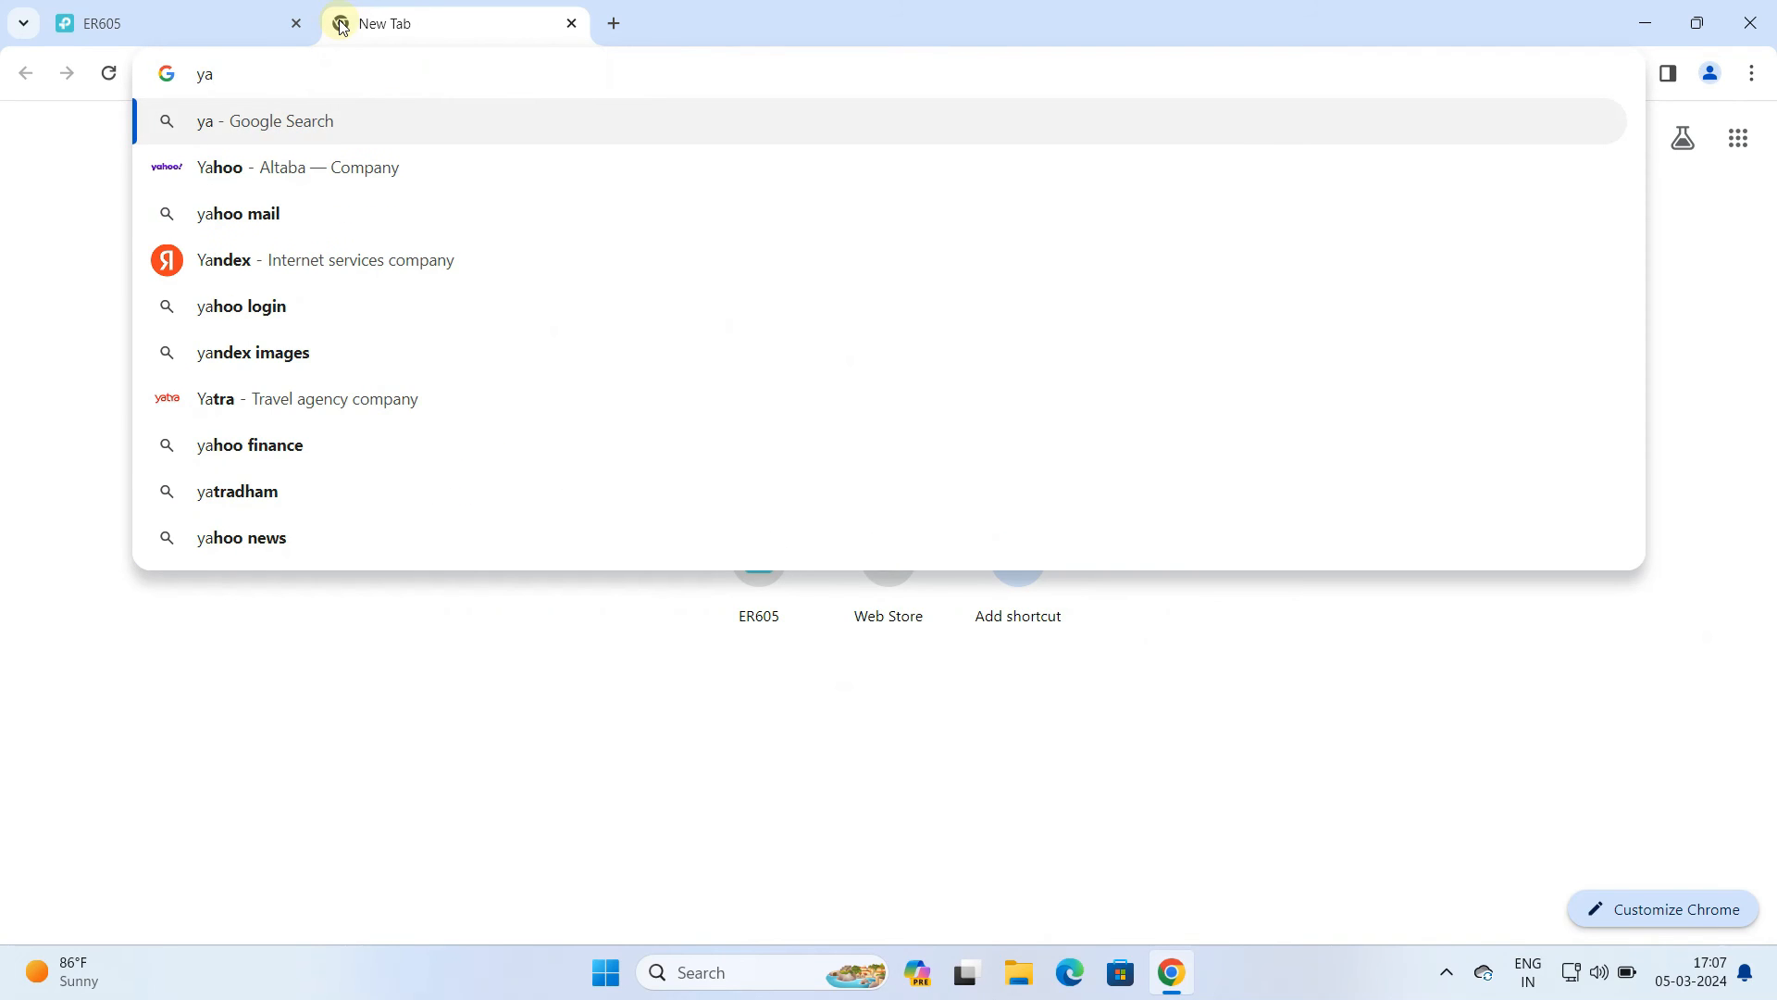
key(BackSpace)
text(outube)
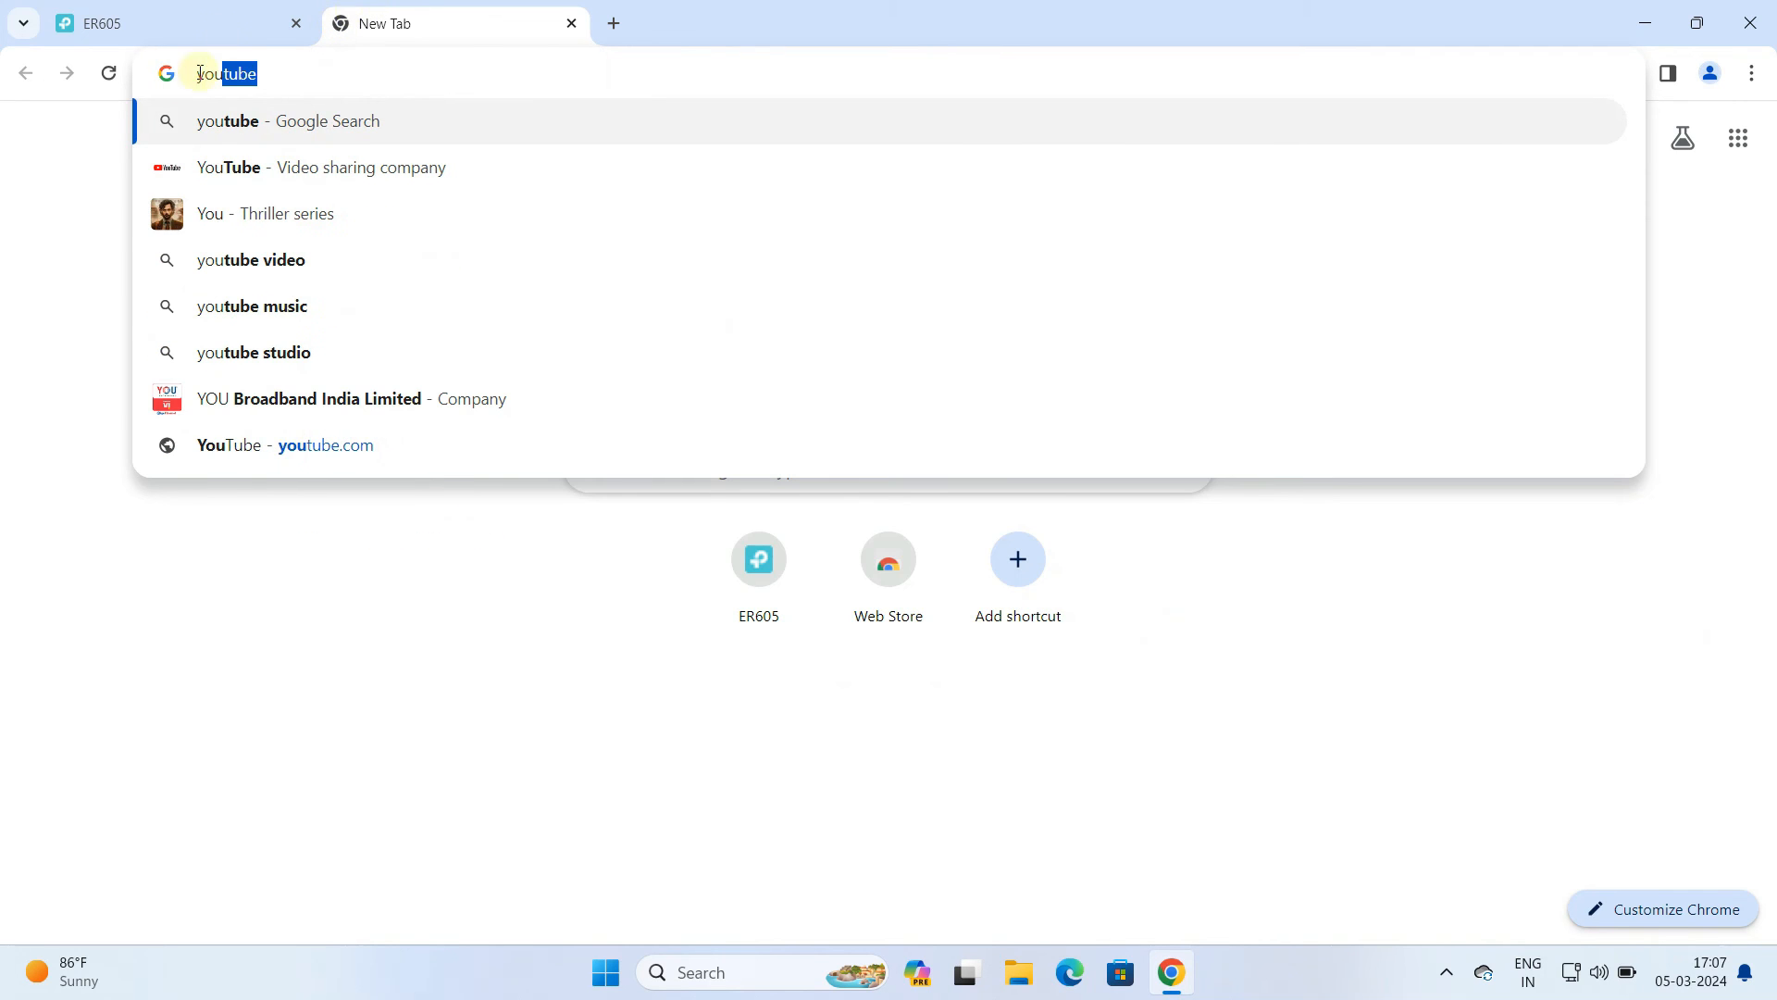
click(218, 123)
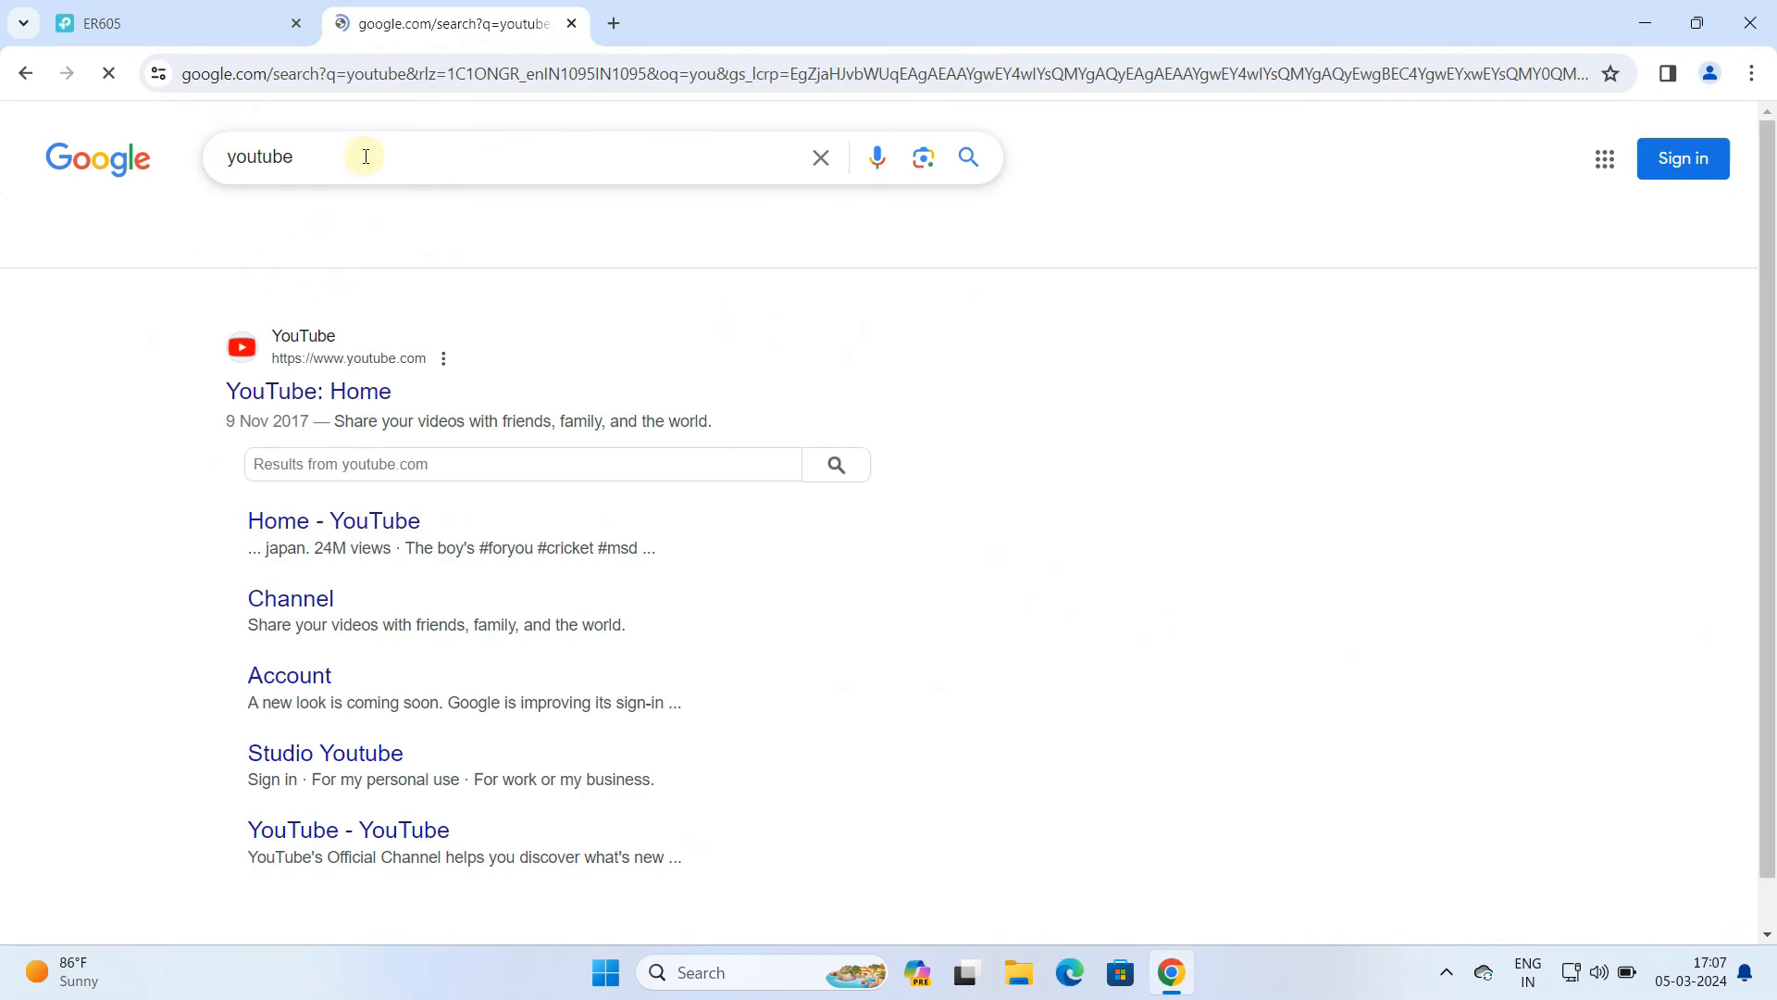
click(357, 391)
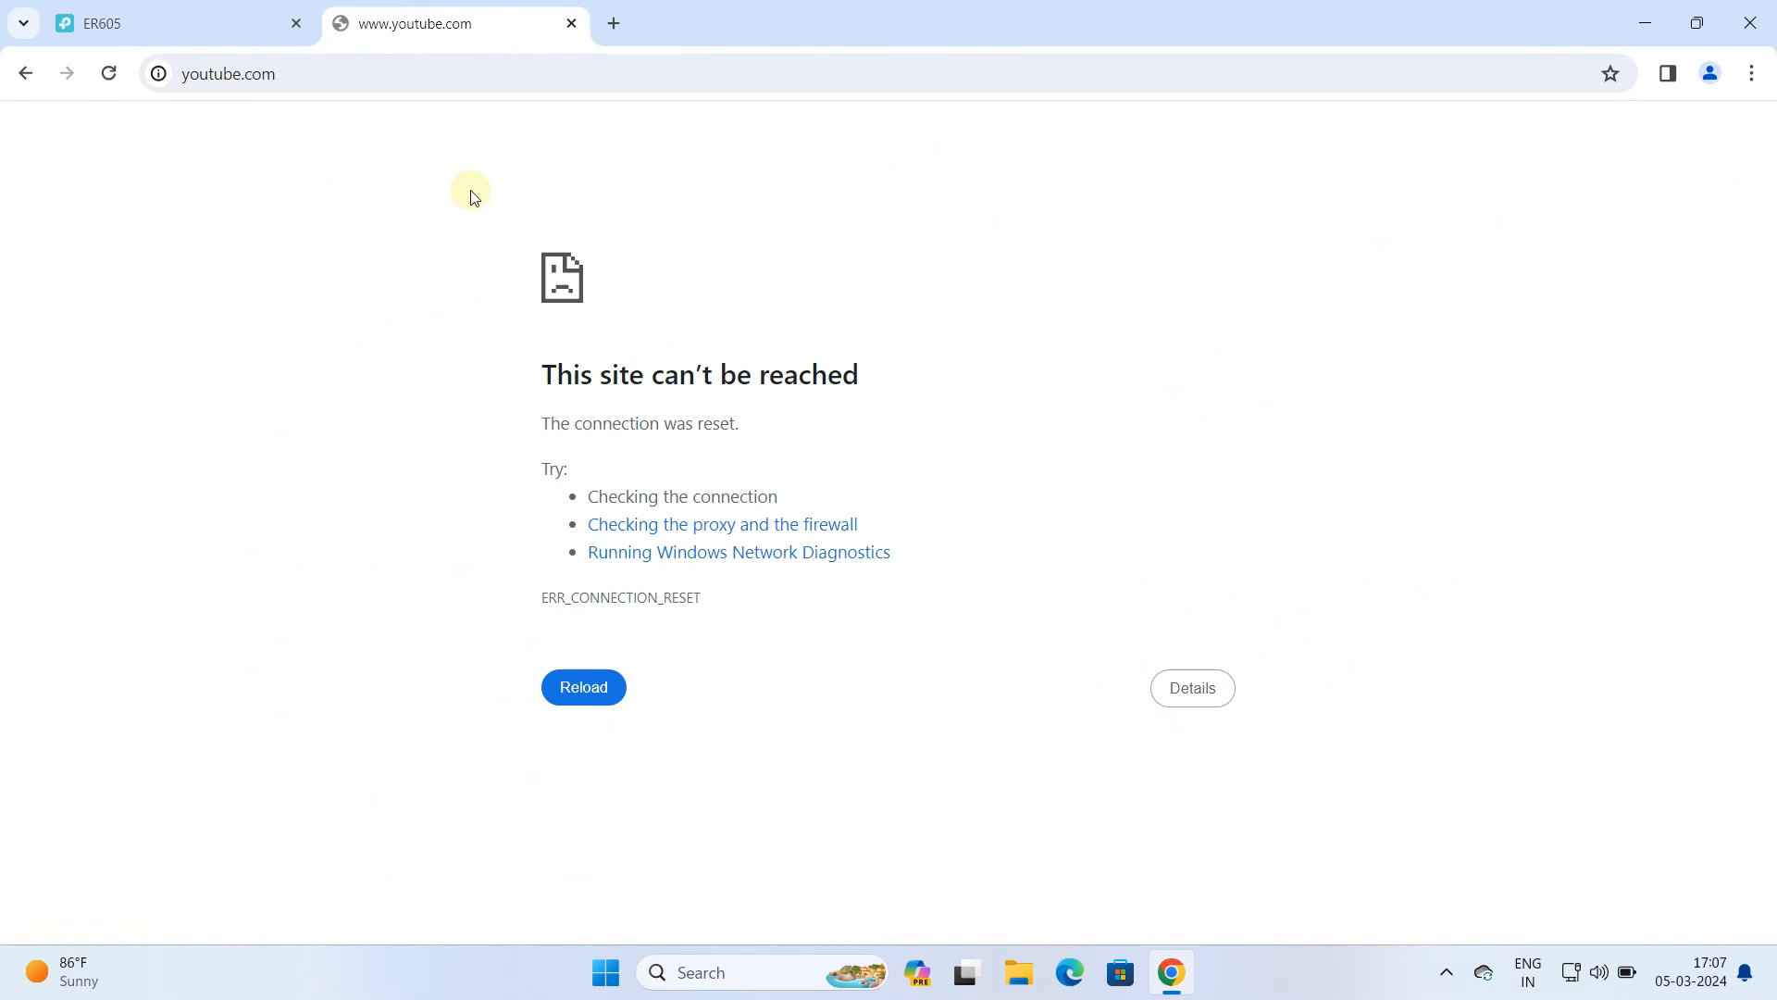
Return to the router page and disable the YT Block rule in the URL filtering list
click(182, 24)
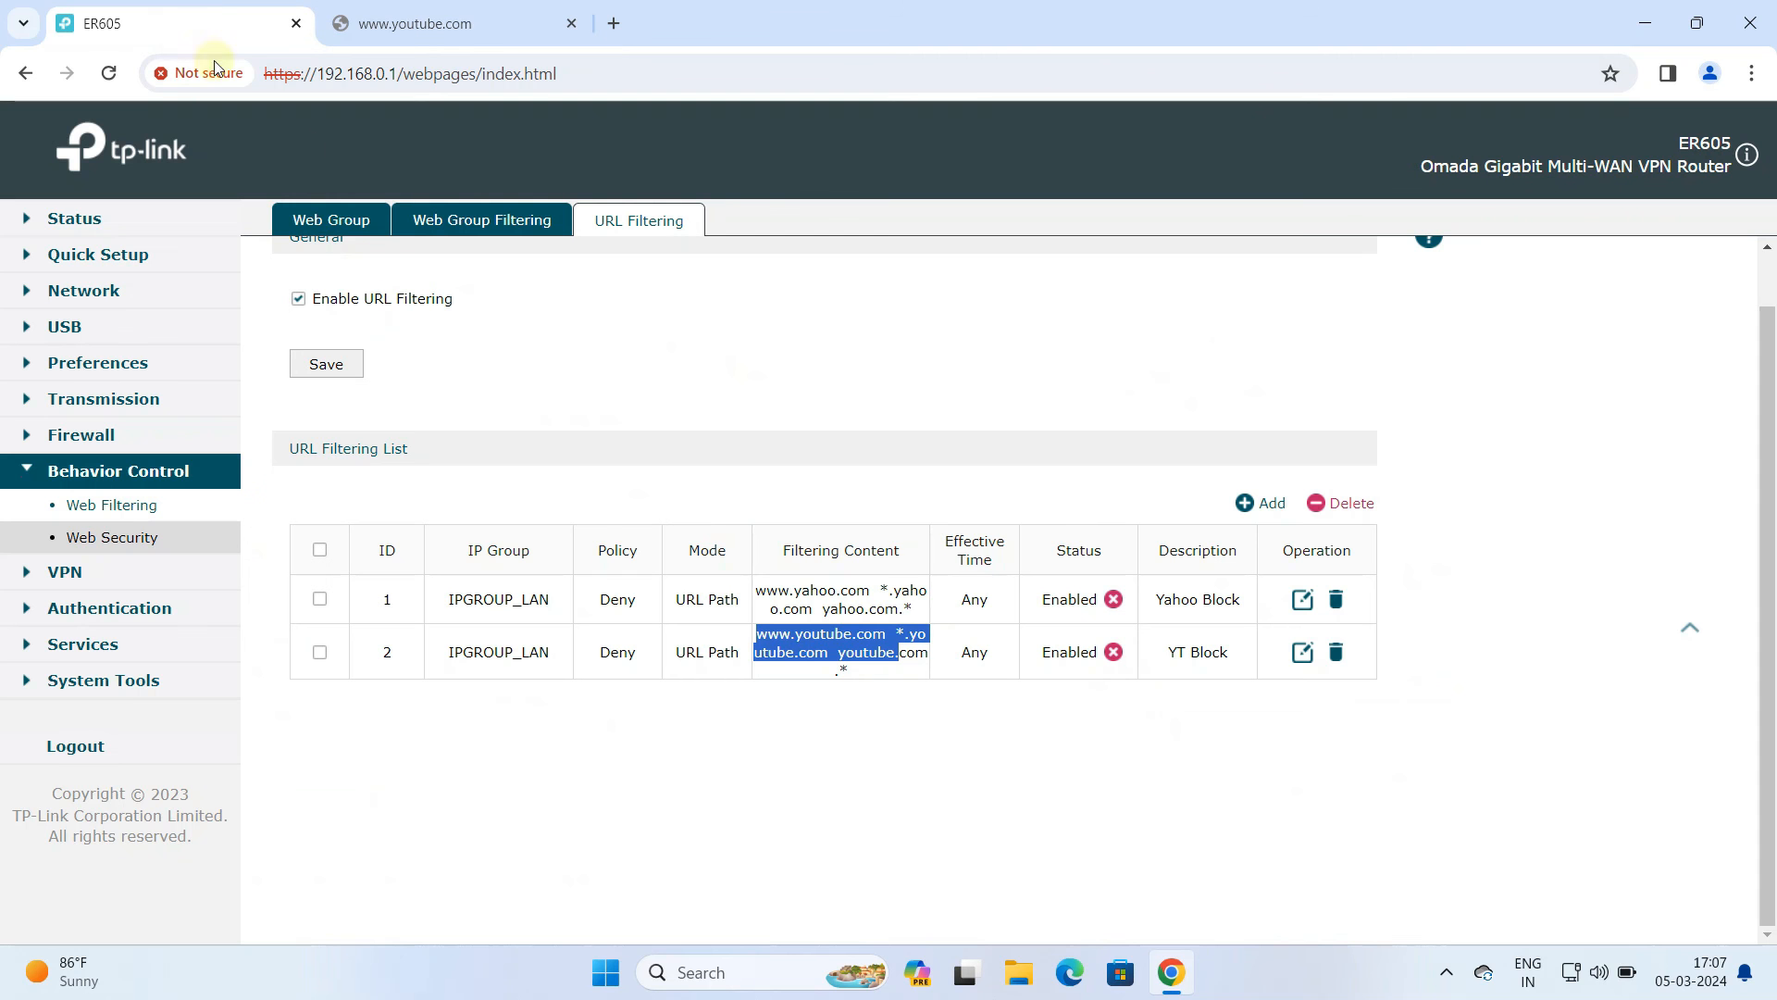
click(942, 733)
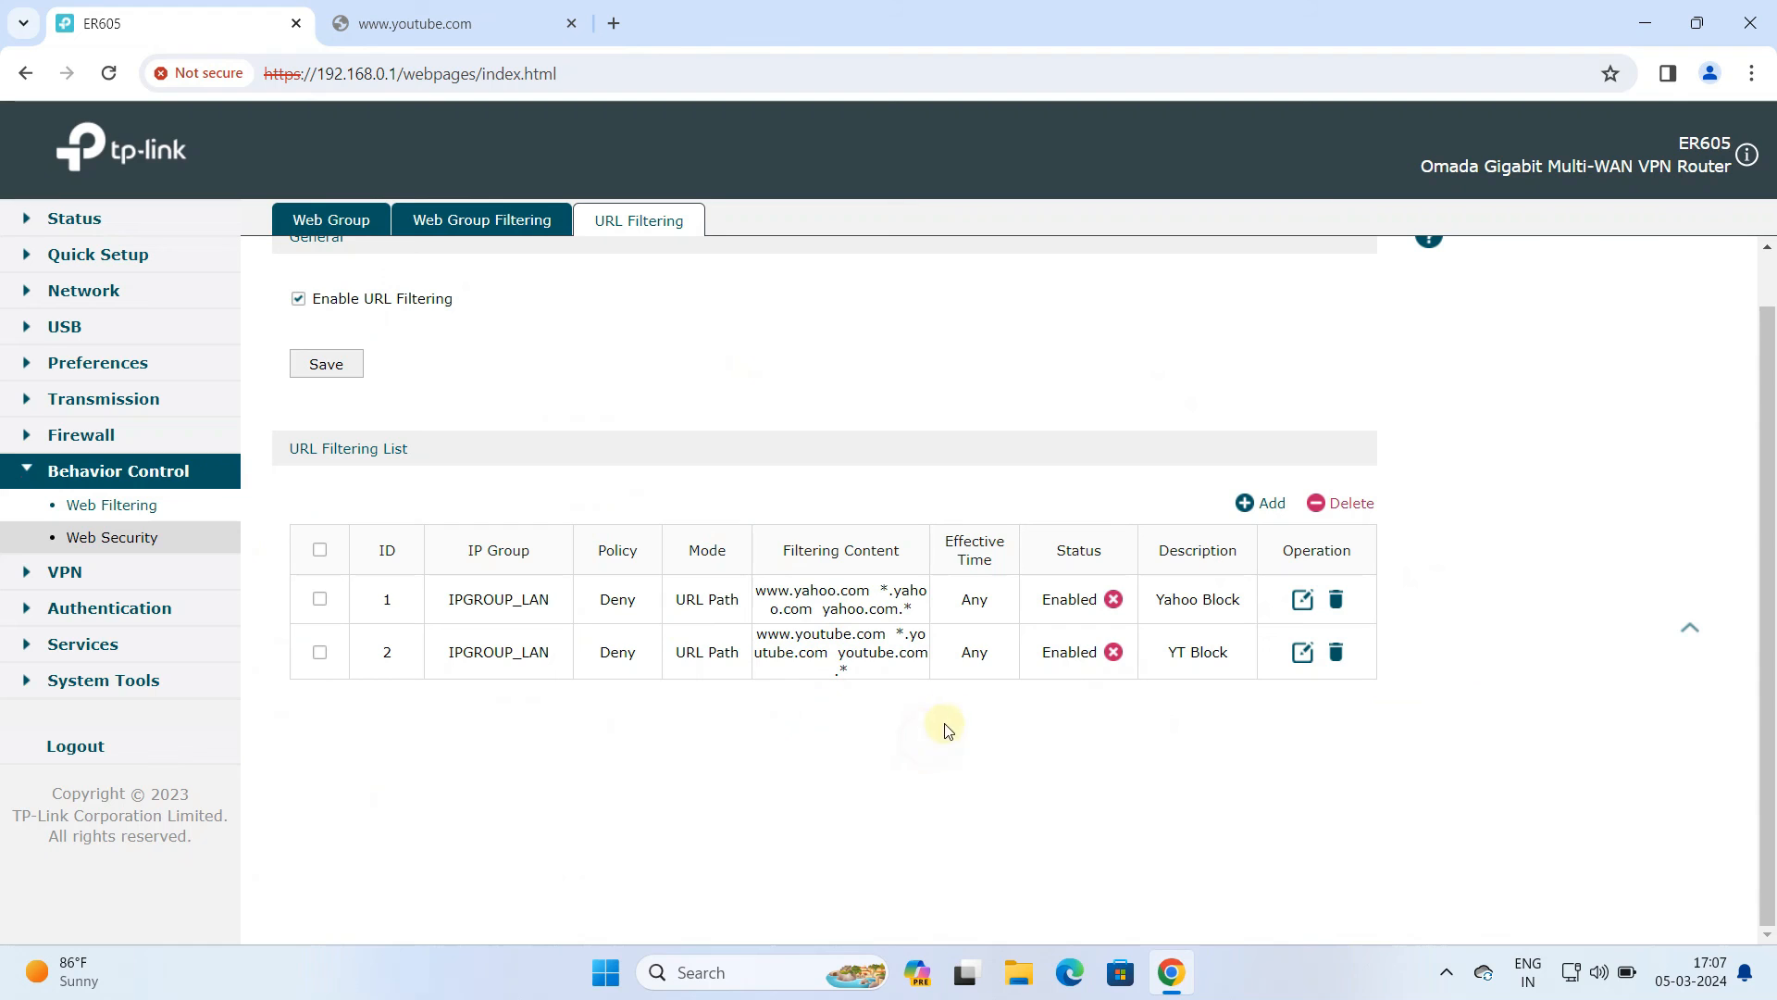
click(1073, 655)
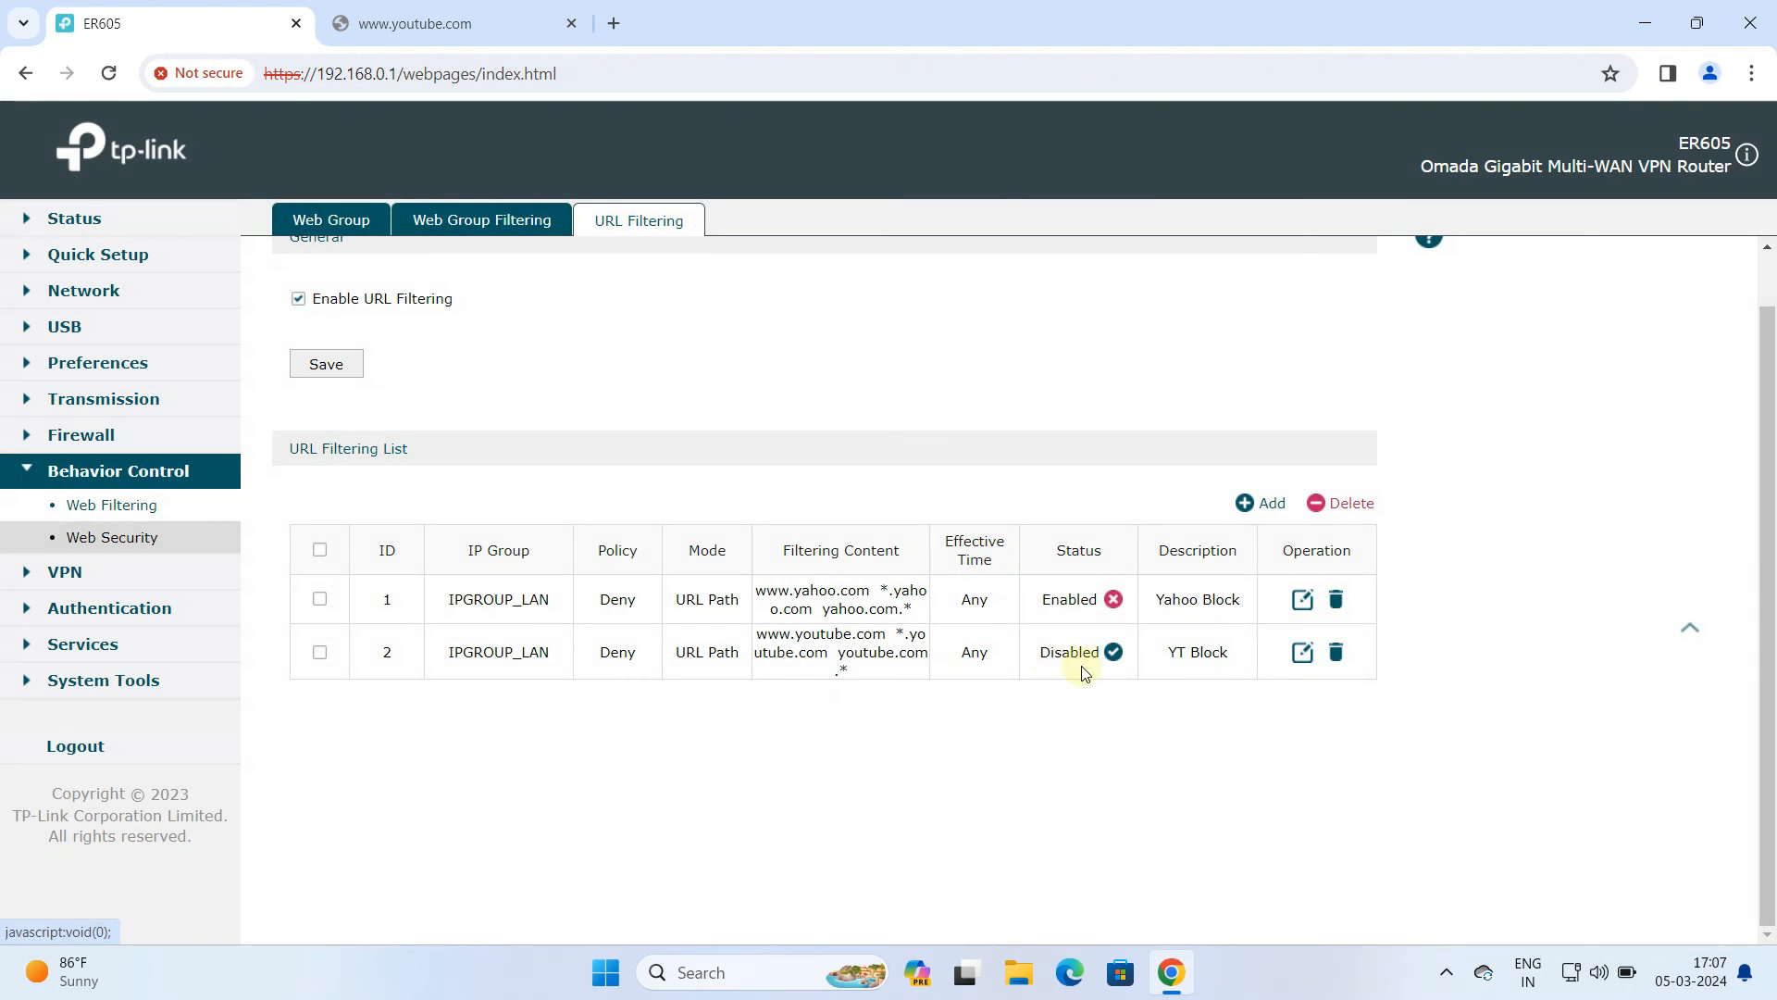
Reload youtube.com in the other tab to check access with the rule disabled
click(444, 17)
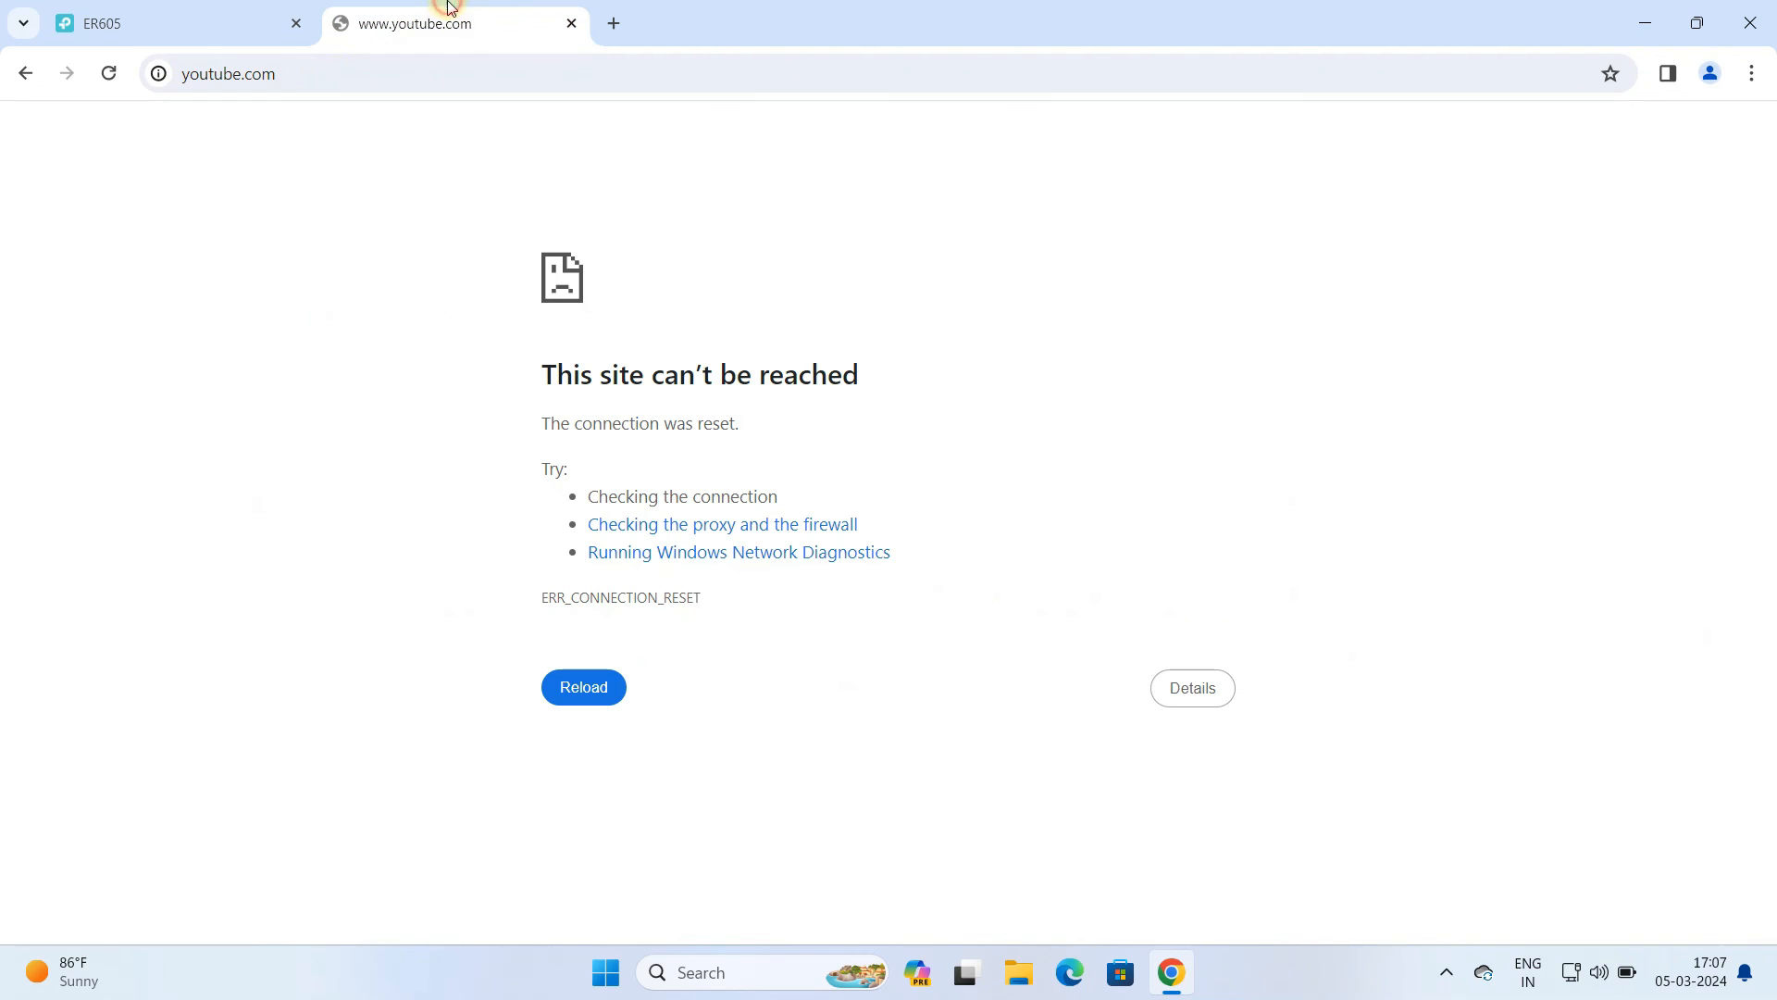
click(110, 74)
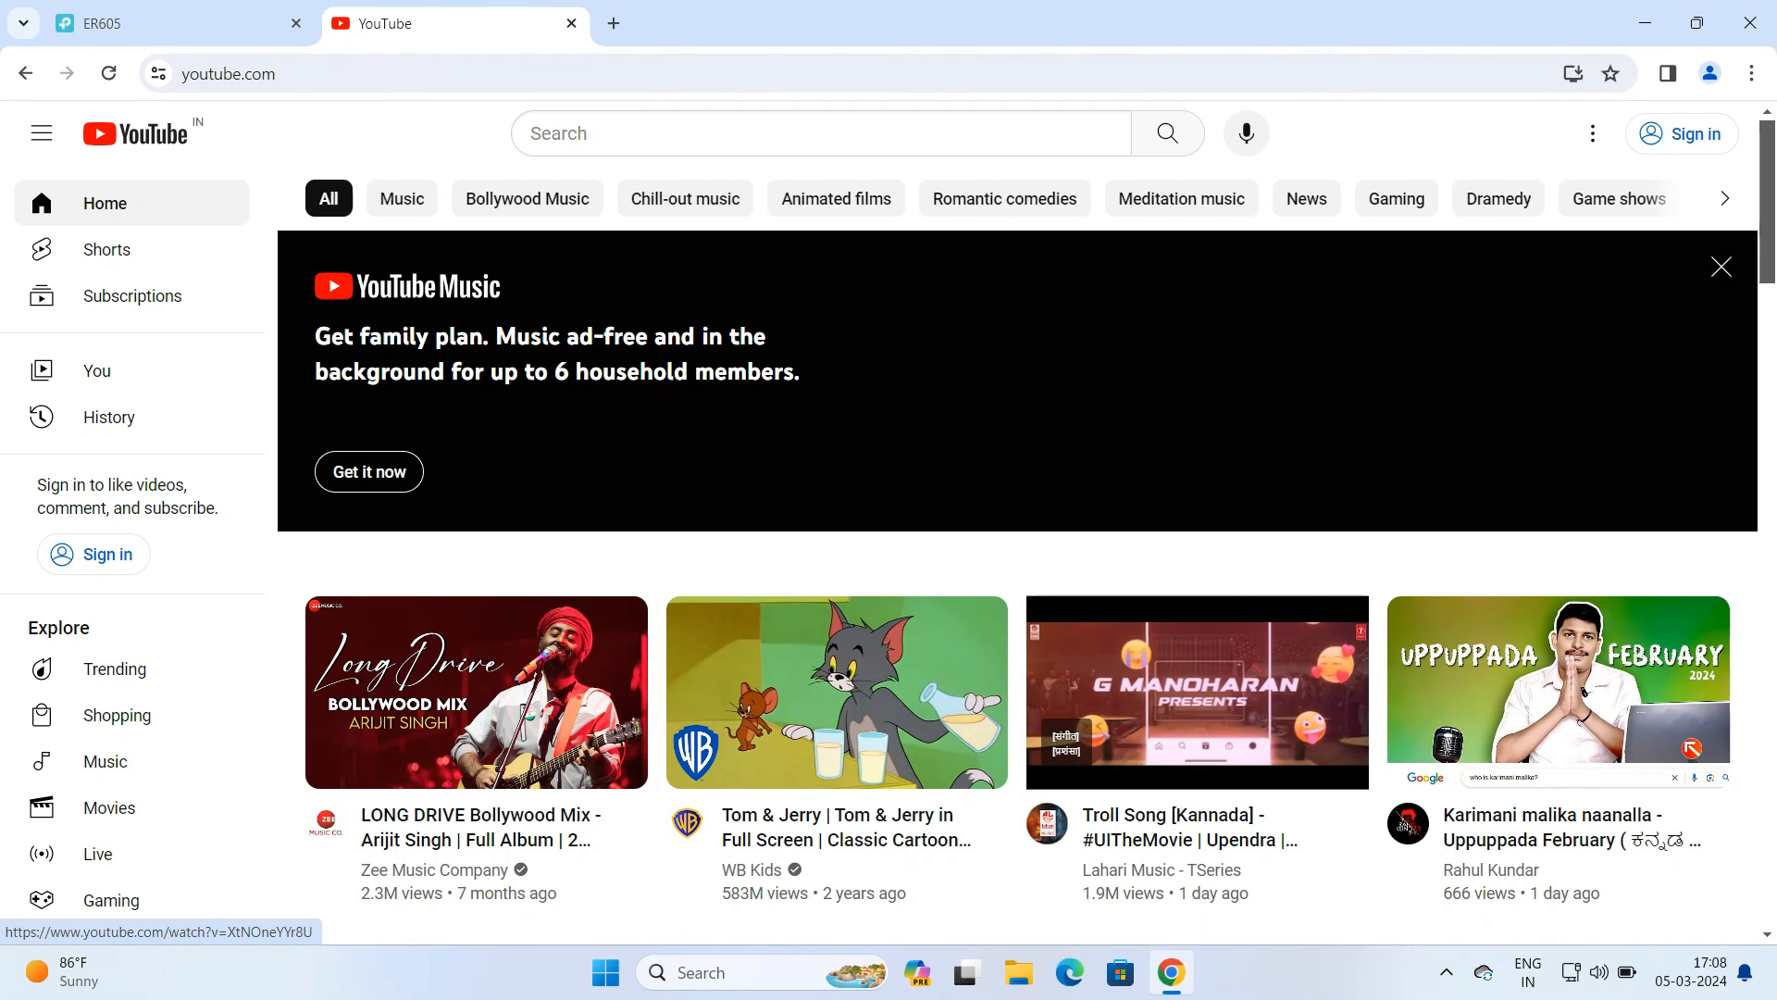
click(1447, 972)
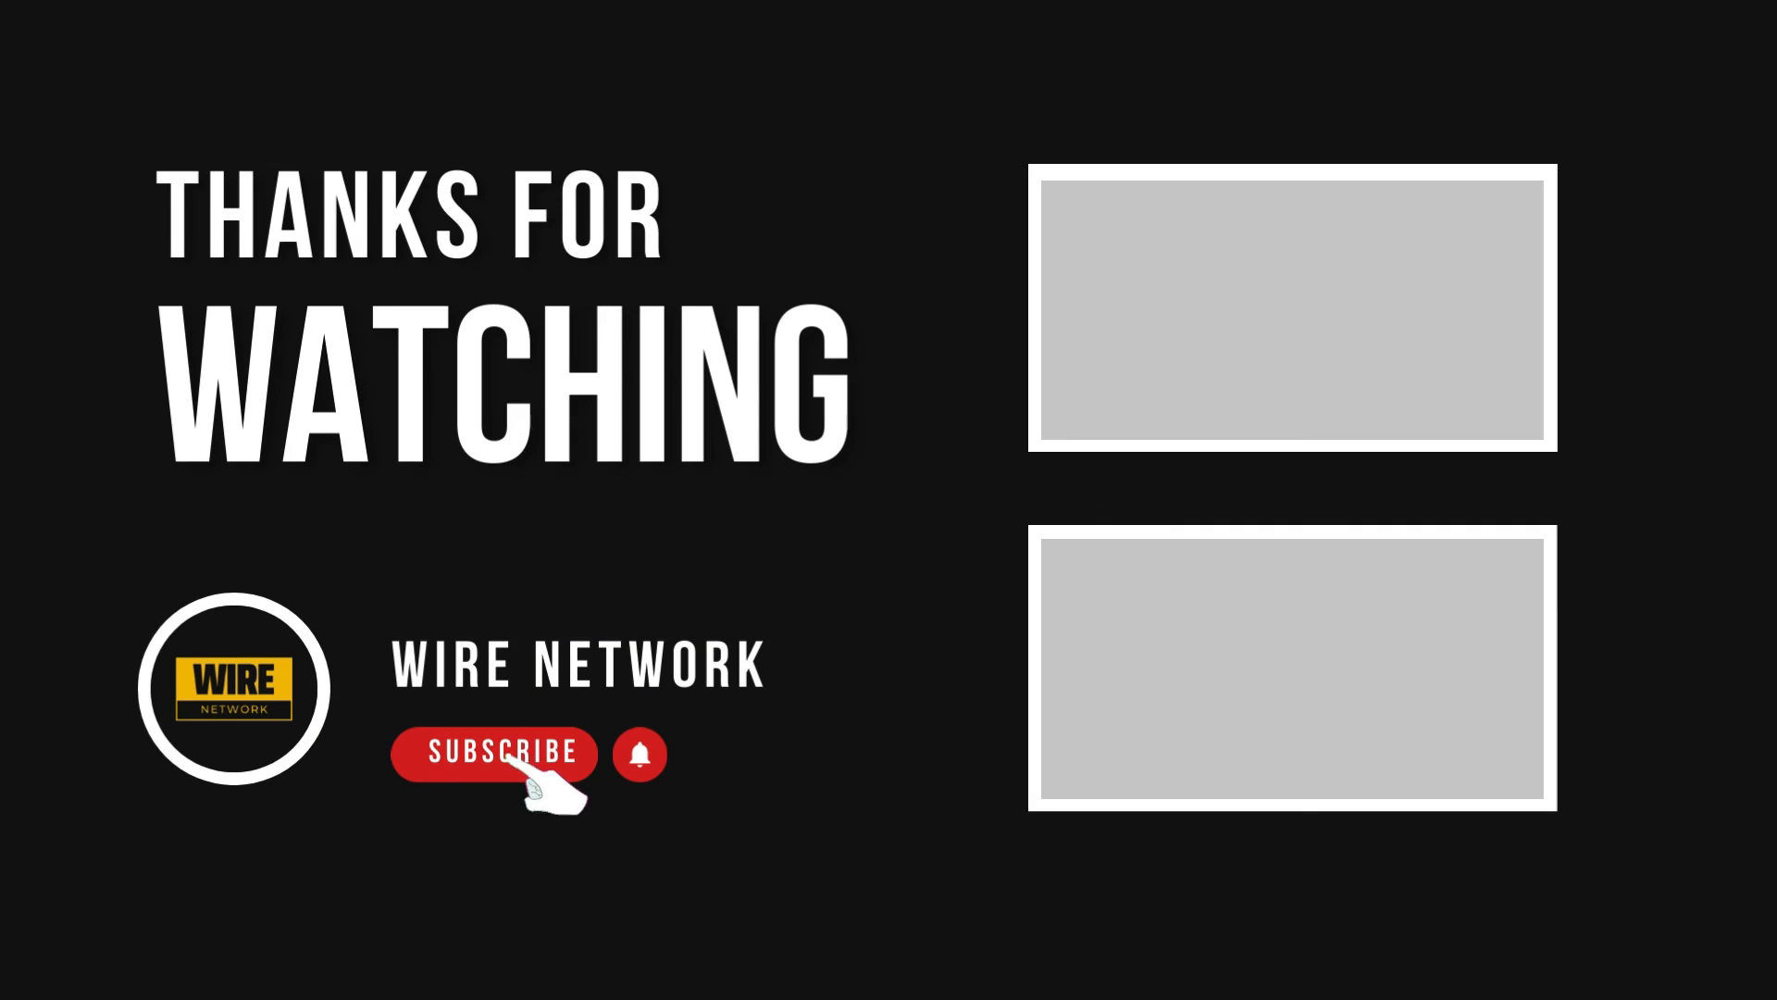